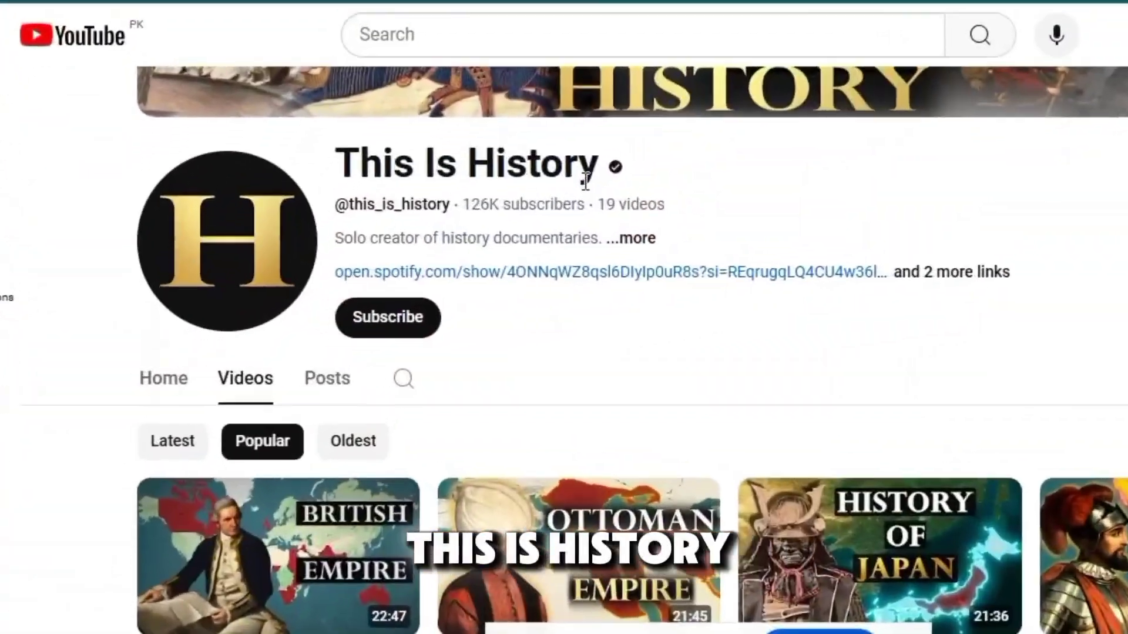
Scroll down the This Is History Videos tab, sorted by Popular, to reach the video grid.
scroll(254, 503, "down", 3)
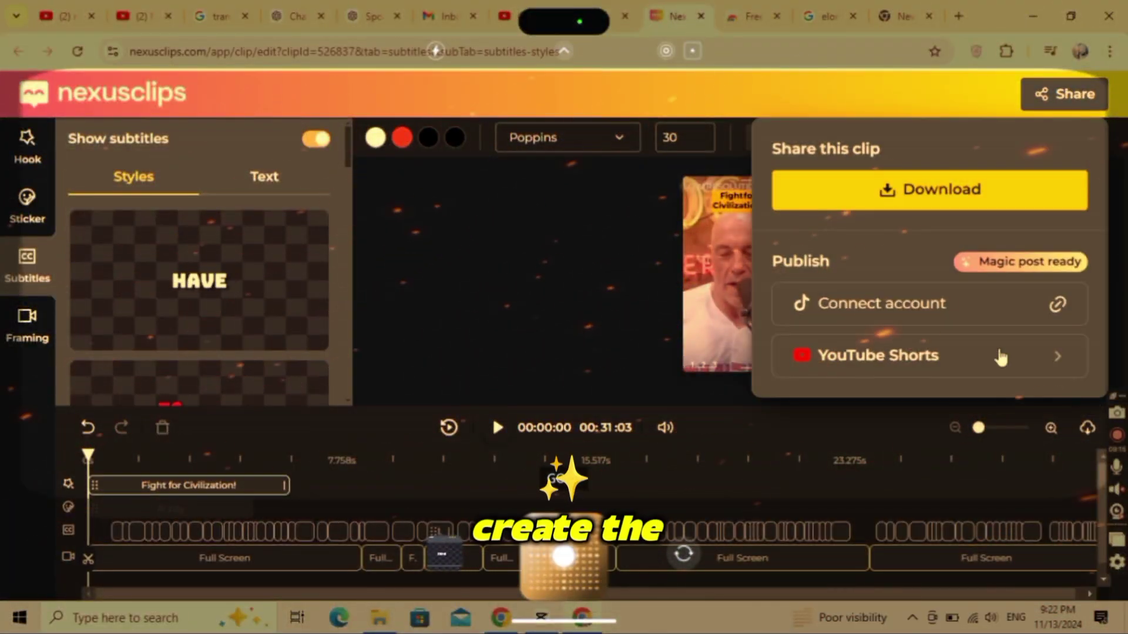
Share the Fight for Civilization clip to YouTube Shorts under the Educación category and publish it.
left_click(859, 354)
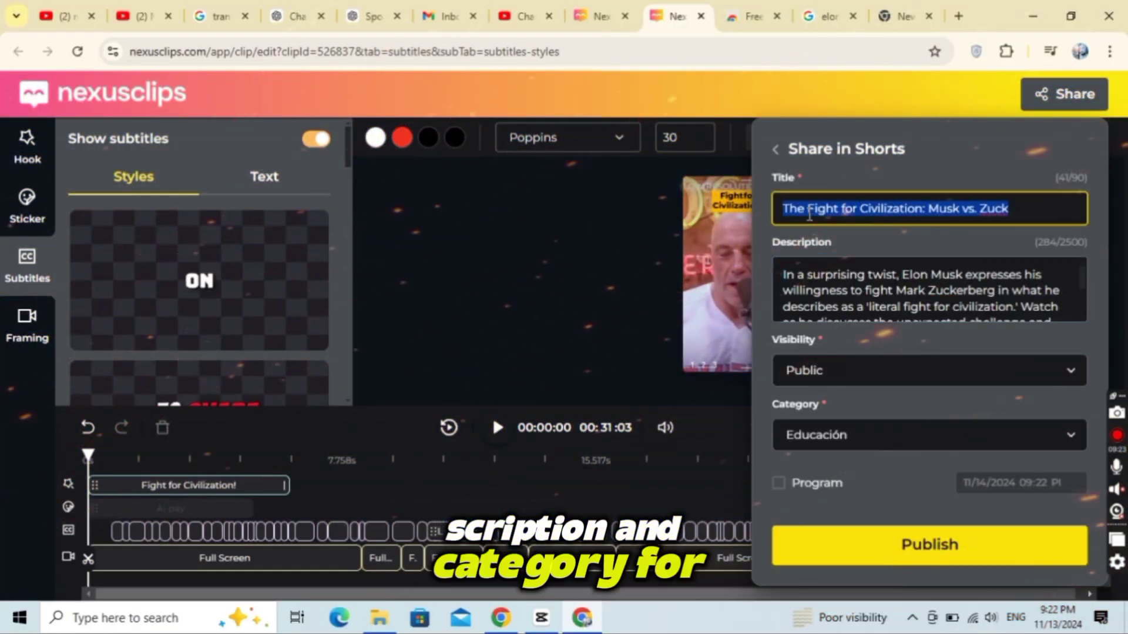
left_click(844, 434)
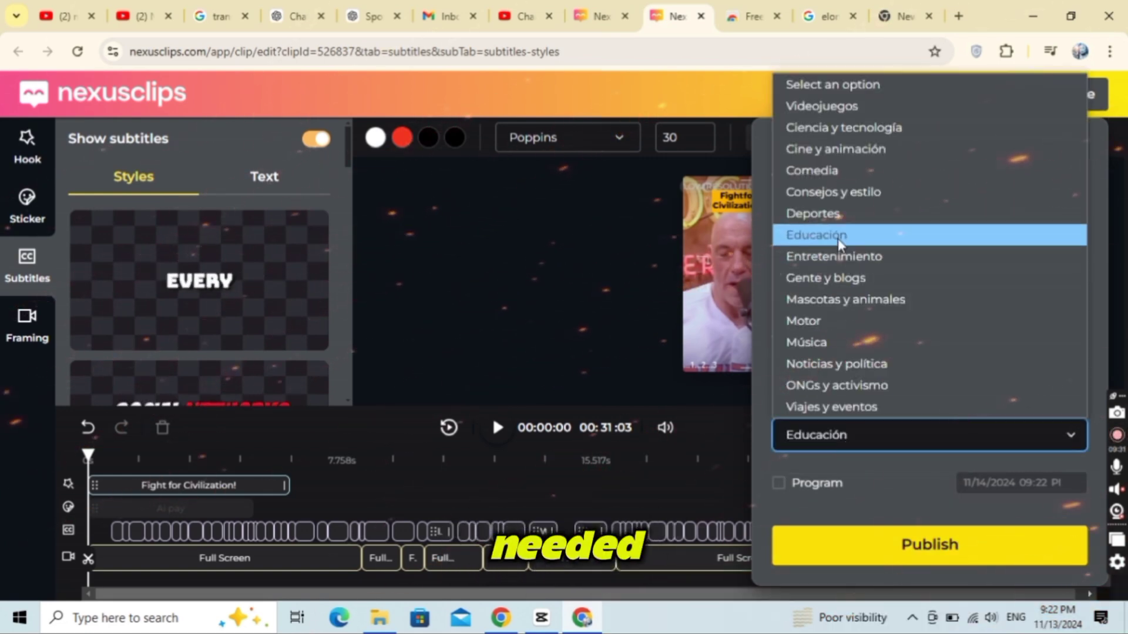
left_click(839, 236)
left_click(927, 544)
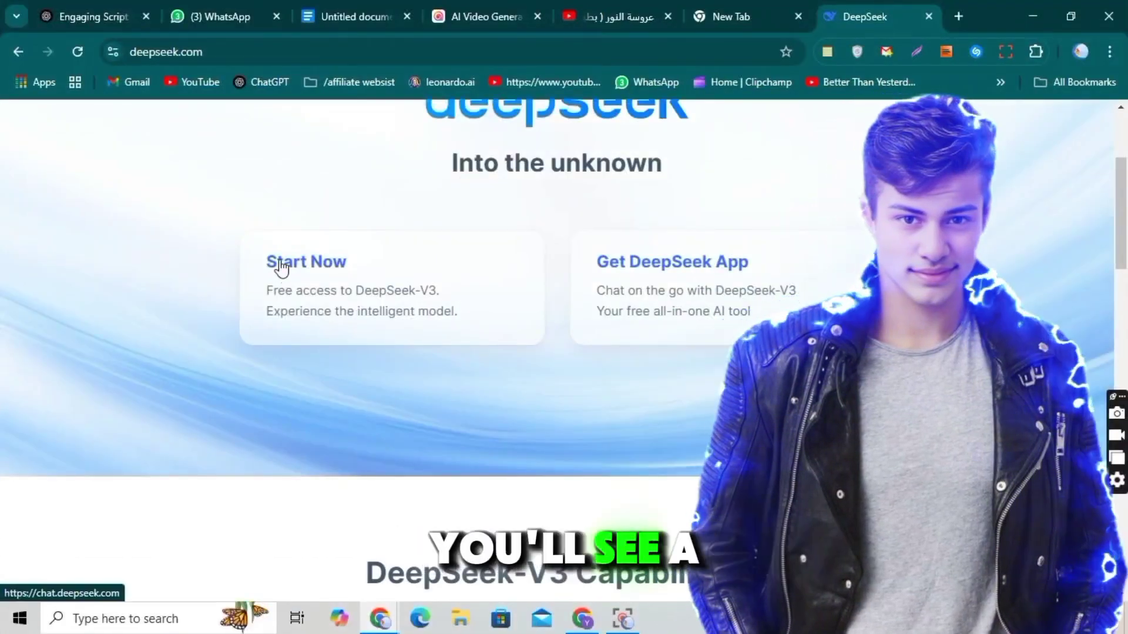
Open the DeepSeek chat in a new tab and expand its chat-history sidebar.
left_click(302, 259)
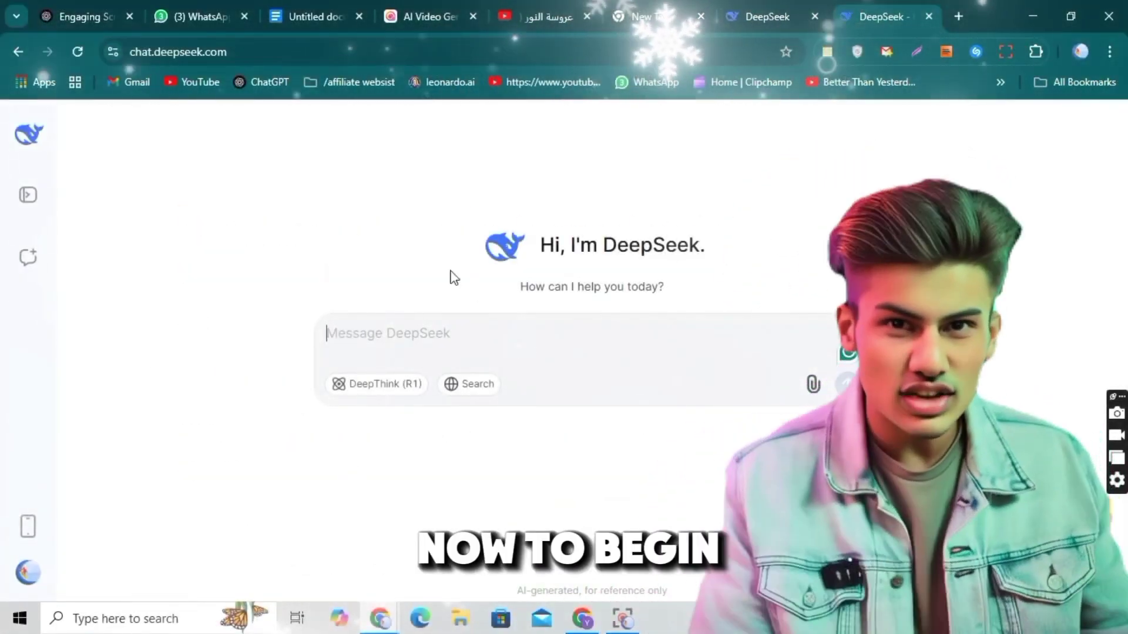
double_click(596, 239)
triple_click(593, 230)
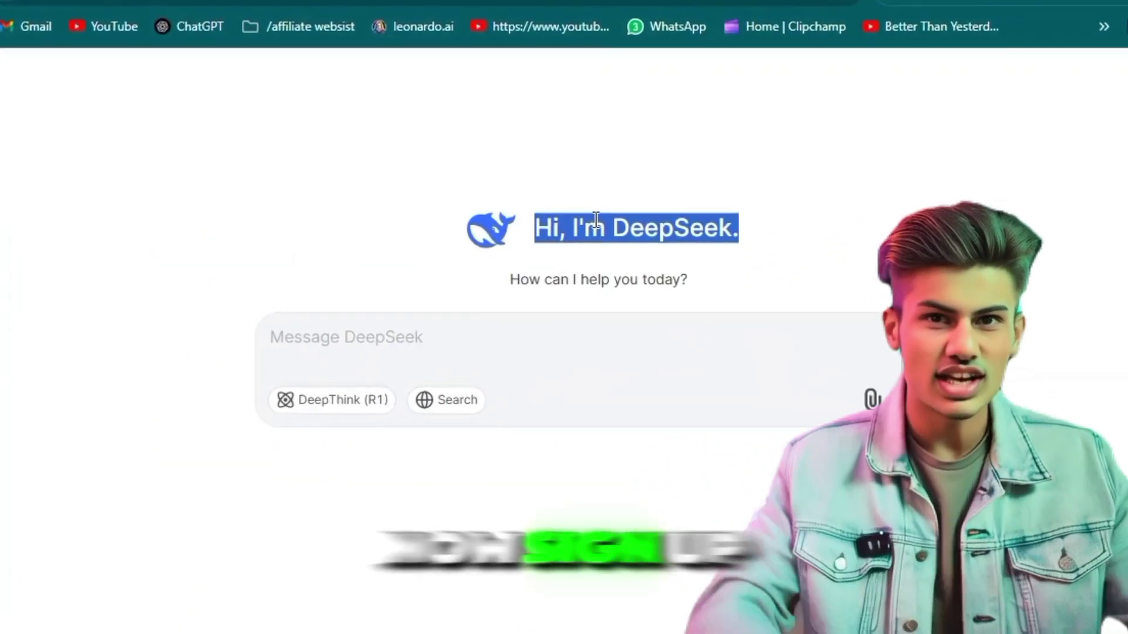
left_click(594, 231)
triple_click(593, 231)
left_click(594, 231)
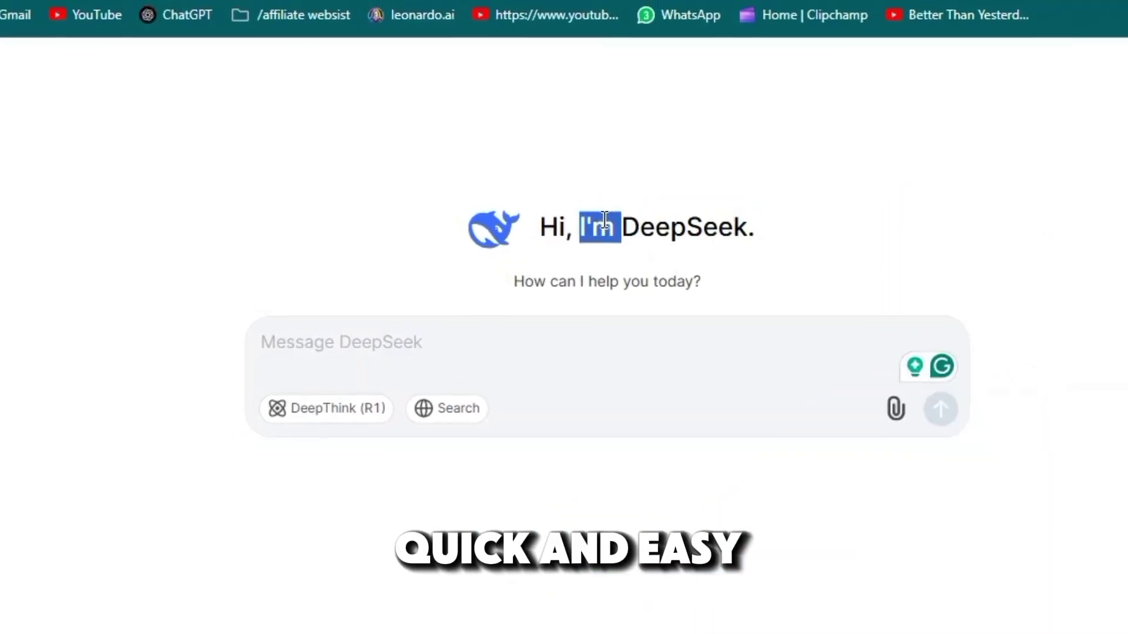
left_click(542, 304)
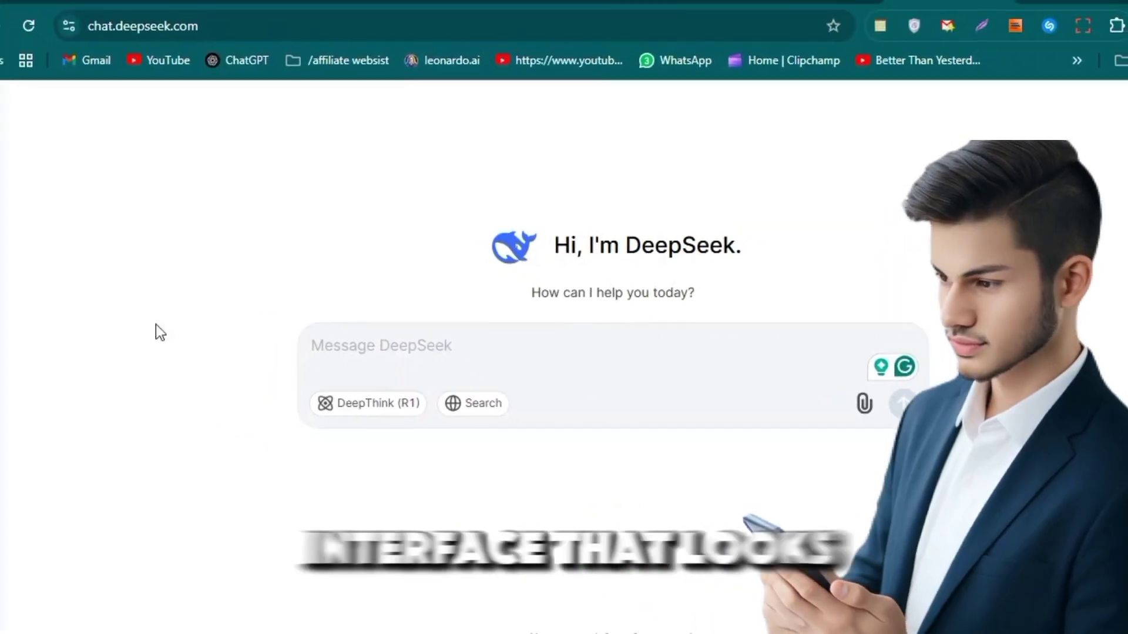
left_click(5, 195)
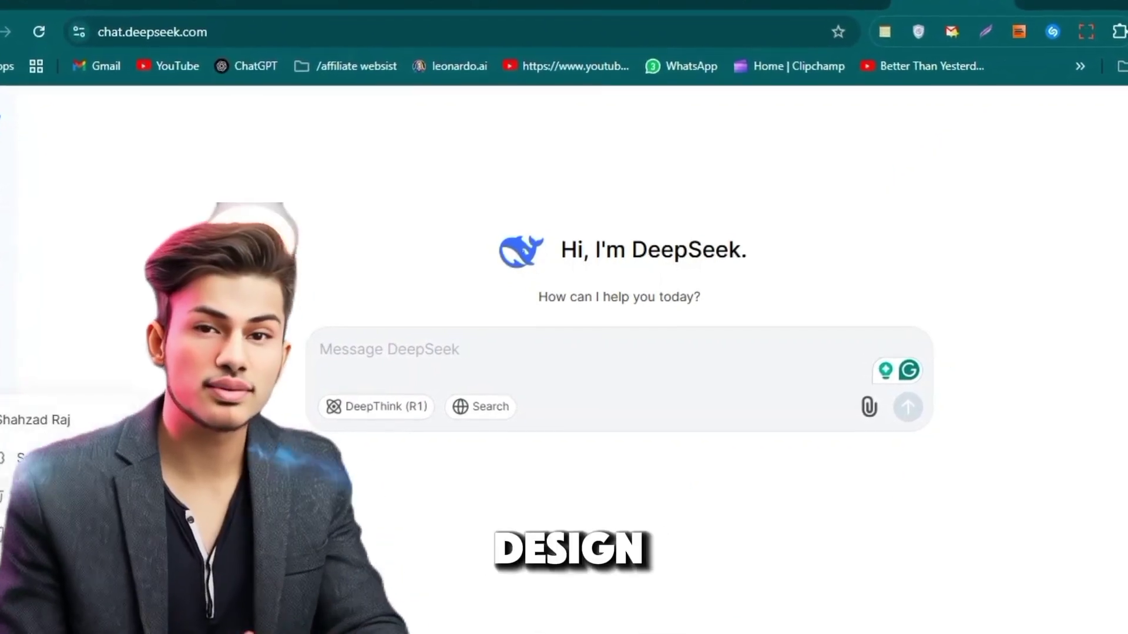
left_click(368, 420)
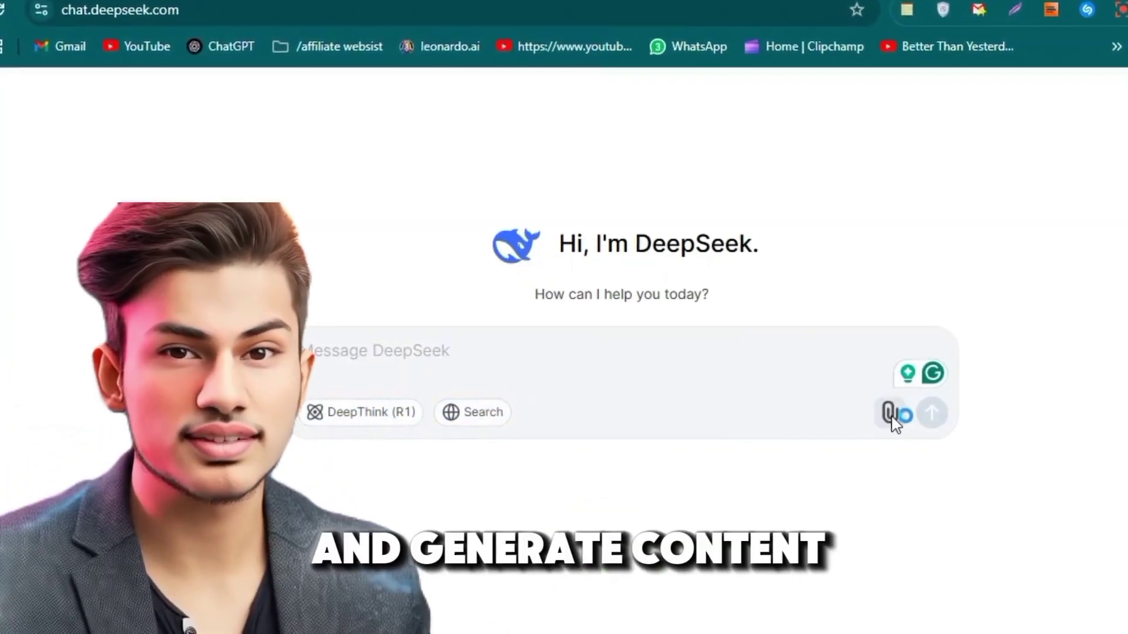
left_click(886, 412)
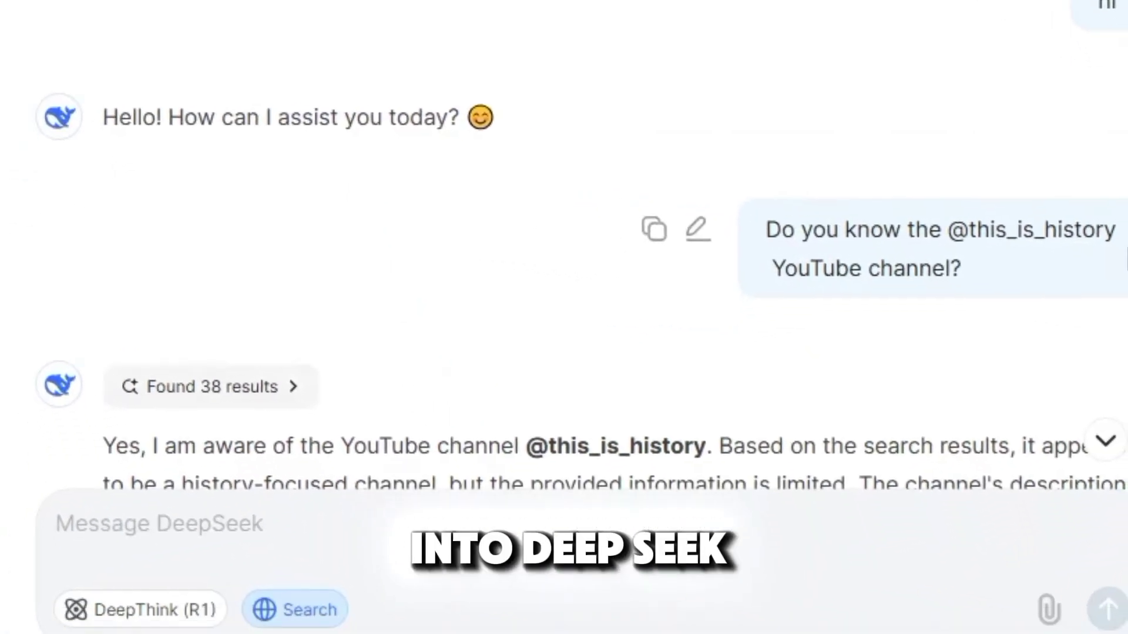
scroll(652, 438, "down", 5)
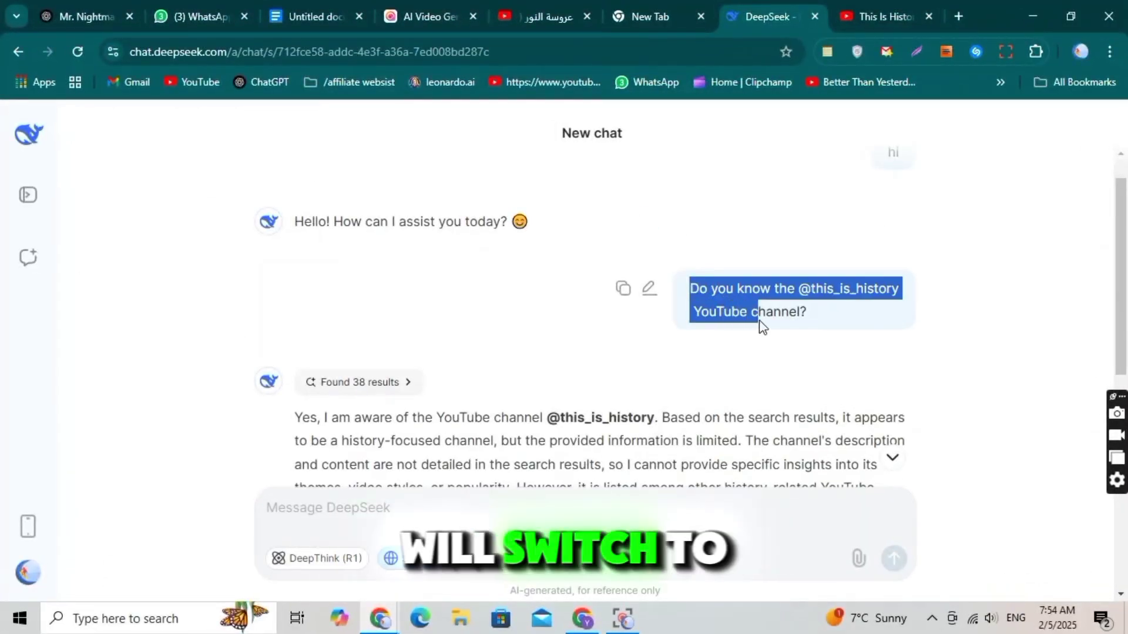
left_click_drag(763, 325, 788, 316)
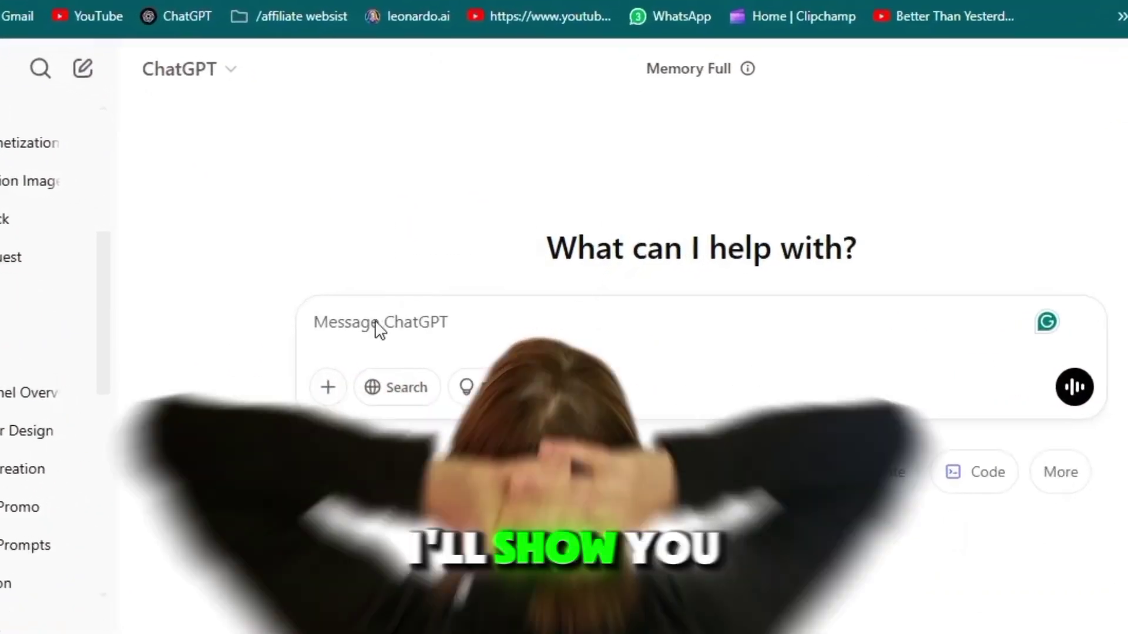
right_click(376, 325)
left_click(410, 465)
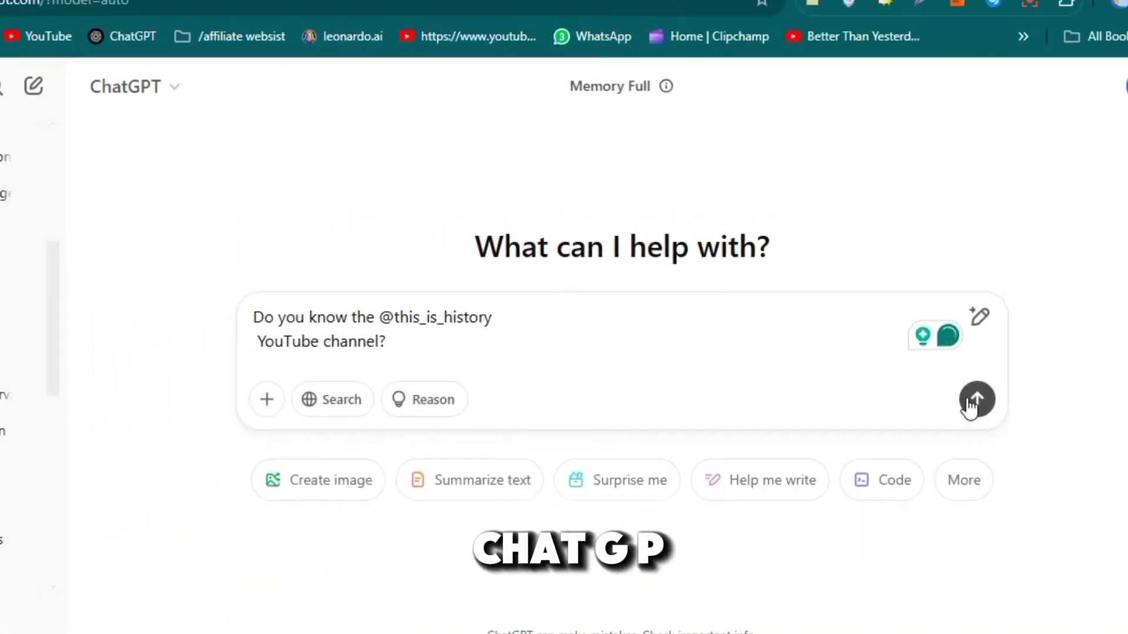
left_click(939, 413)
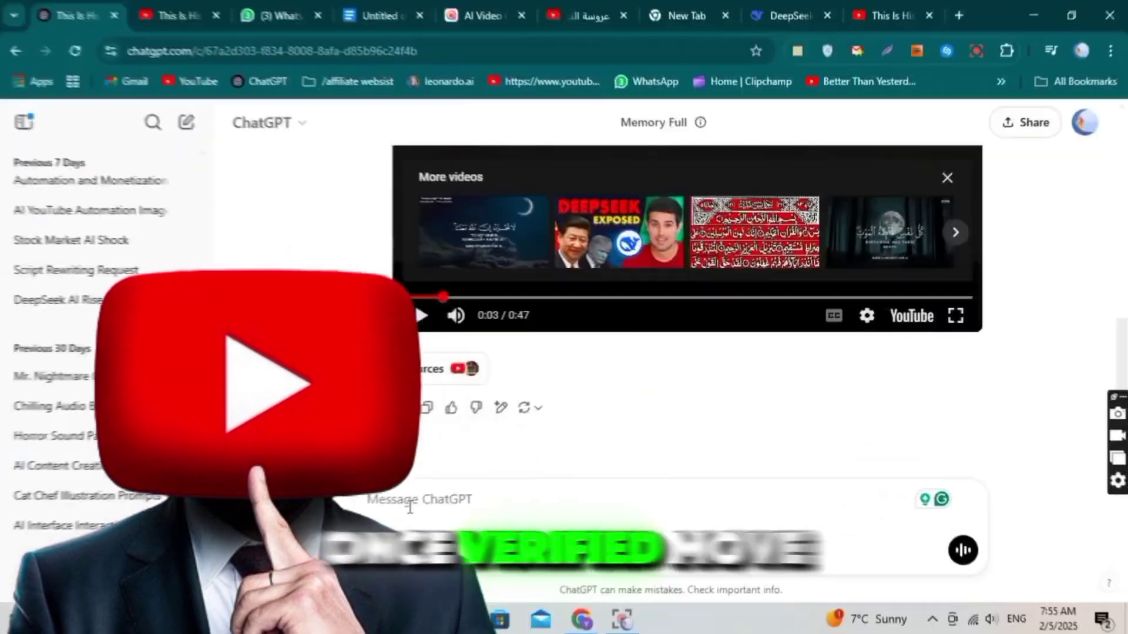
right_click(427, 521)
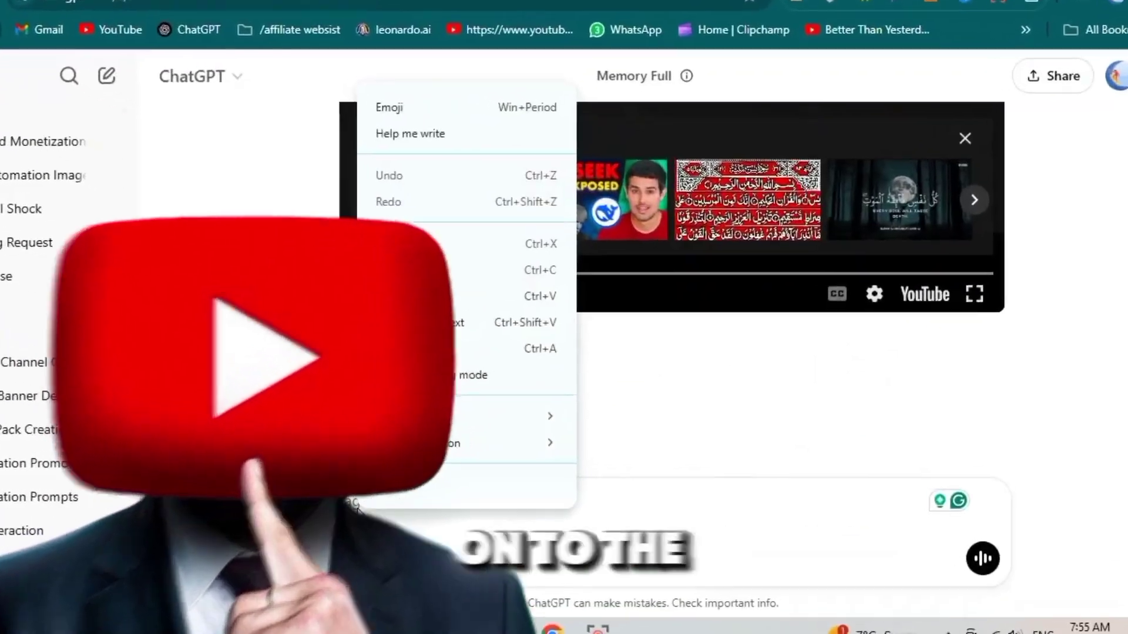
left_click(411, 294)
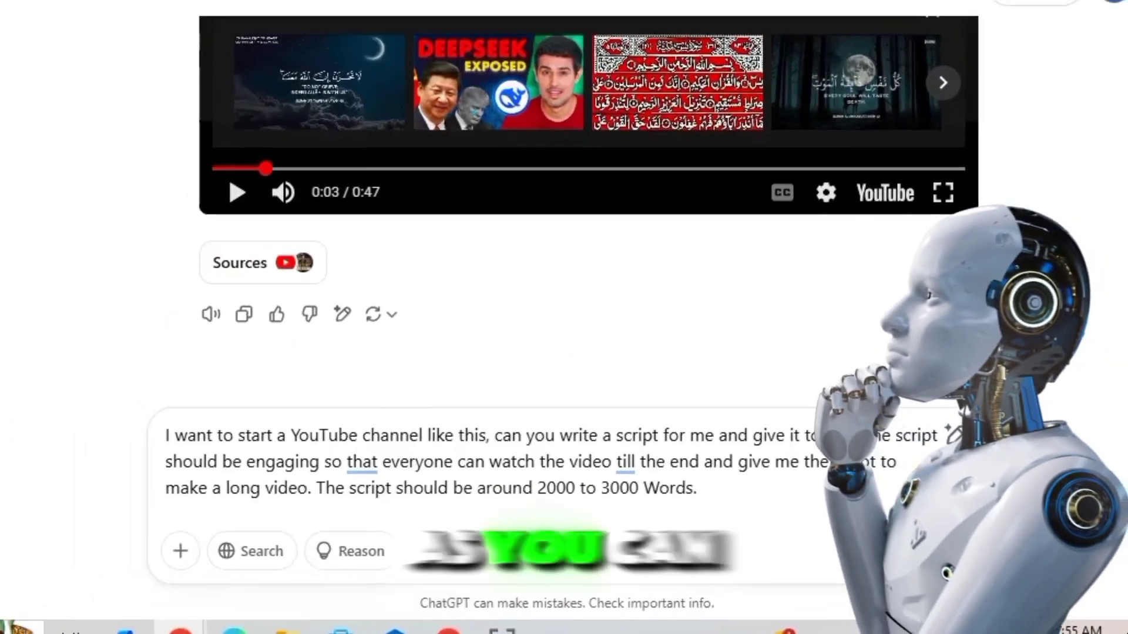
key("Return")
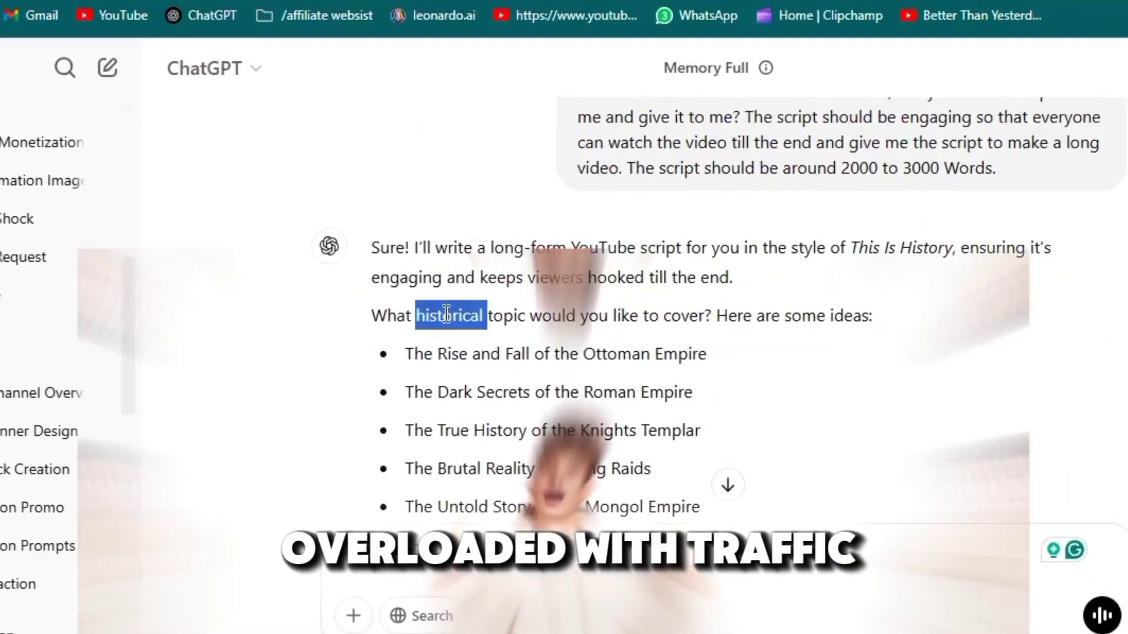
Select and copy ChatGPT's first suggested topic, the Ottoman Empire idea.
left_click(614, 315)
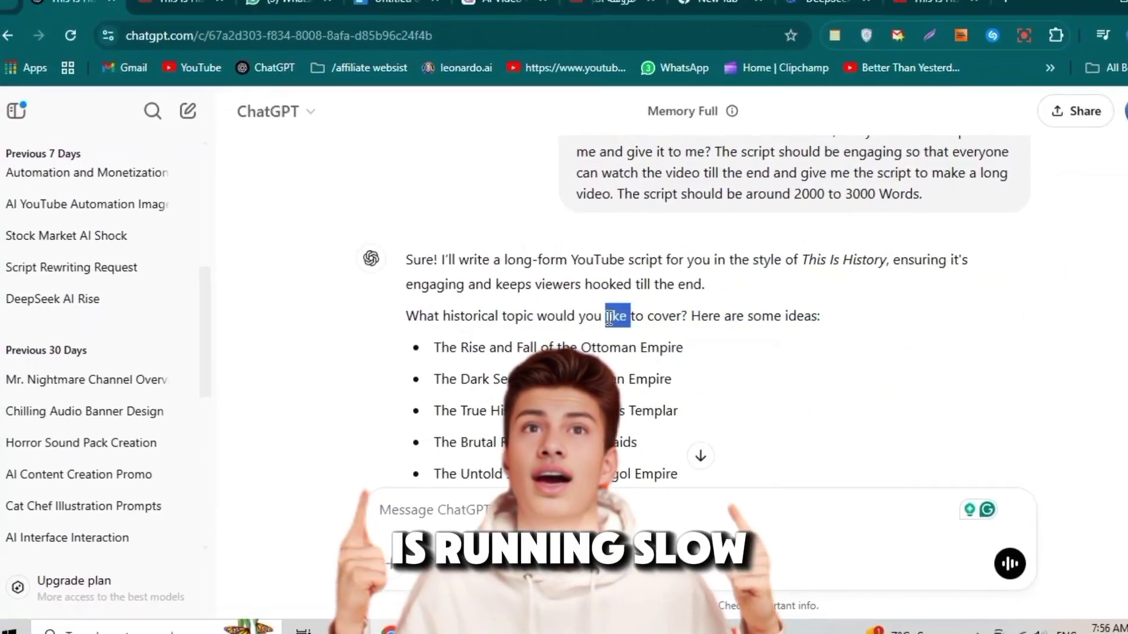
left_click_drag(609, 317, 745, 315)
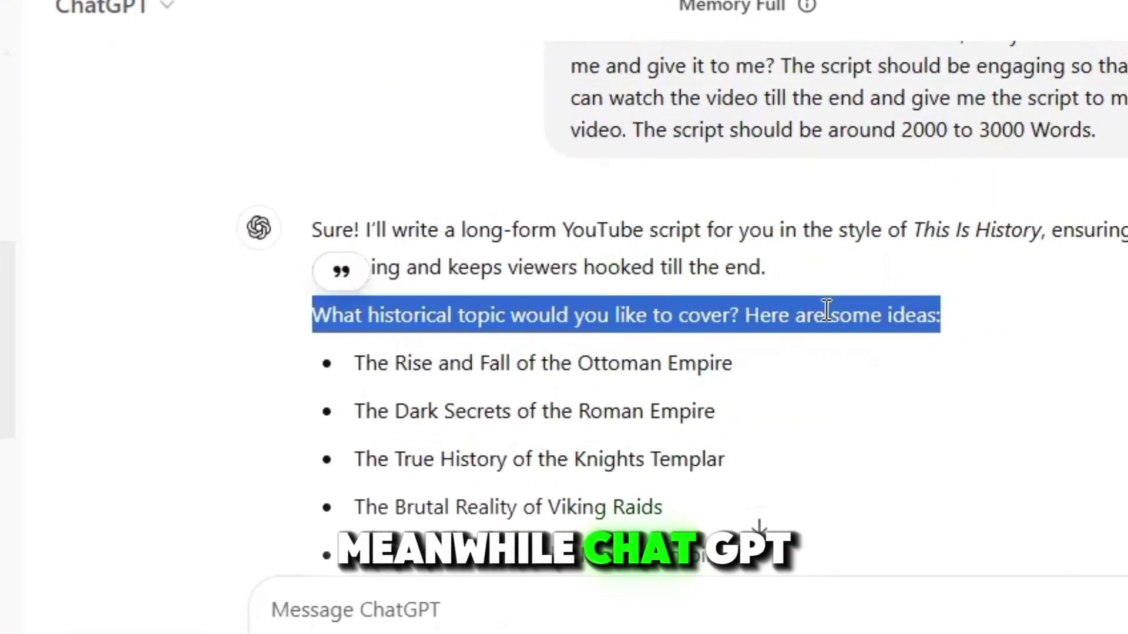
scroll(626, 400, "down", 3)
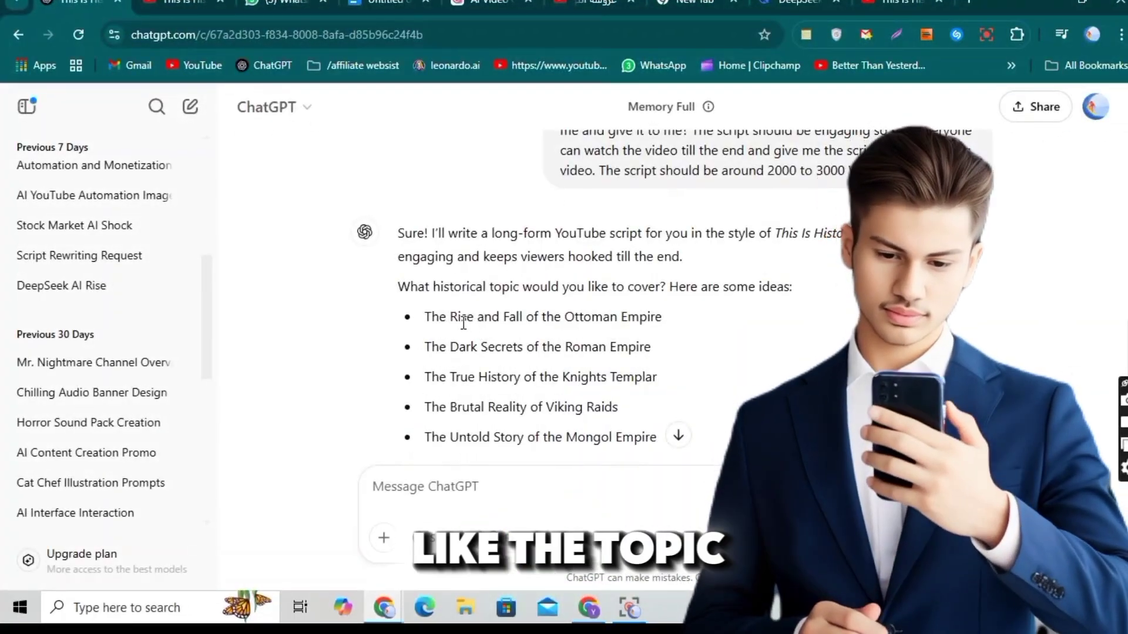
double_click(464, 323)
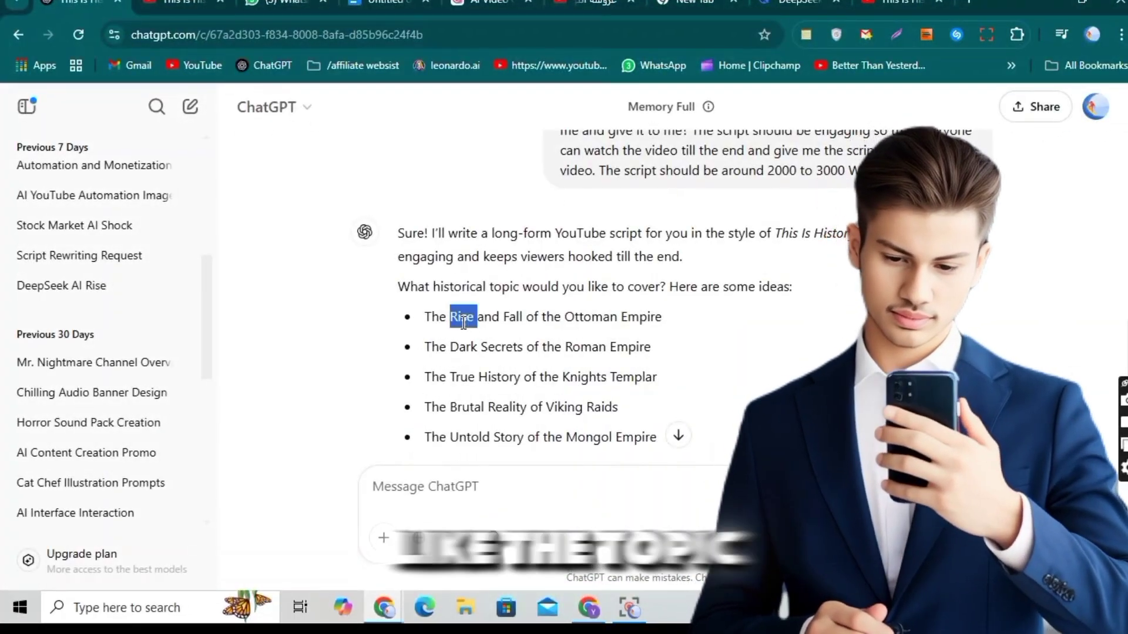
right_click(464, 323)
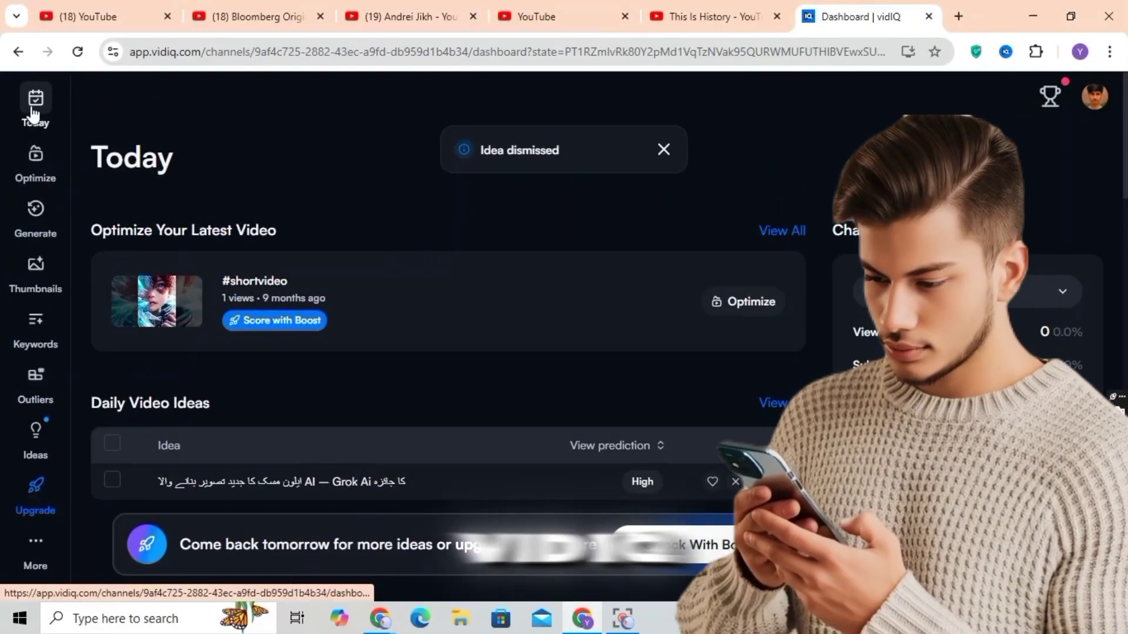
Search the Ottoman Empire topic in vidIQ Keywords and review its high competition rating.
left_click(36, 109)
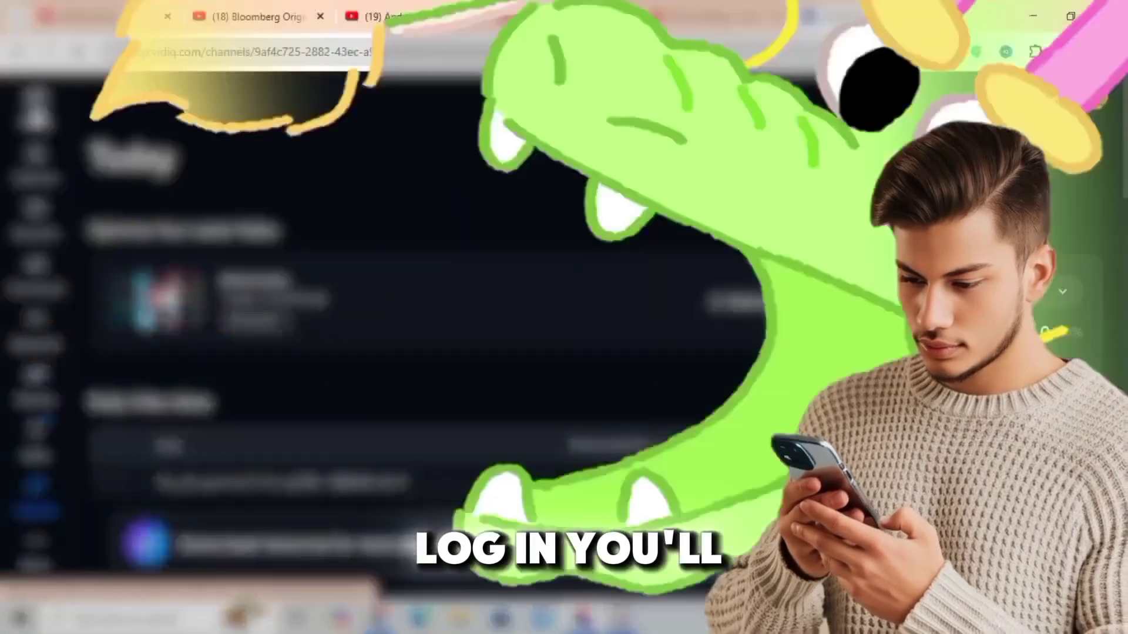
left_click(36, 165)
left_click(41, 328)
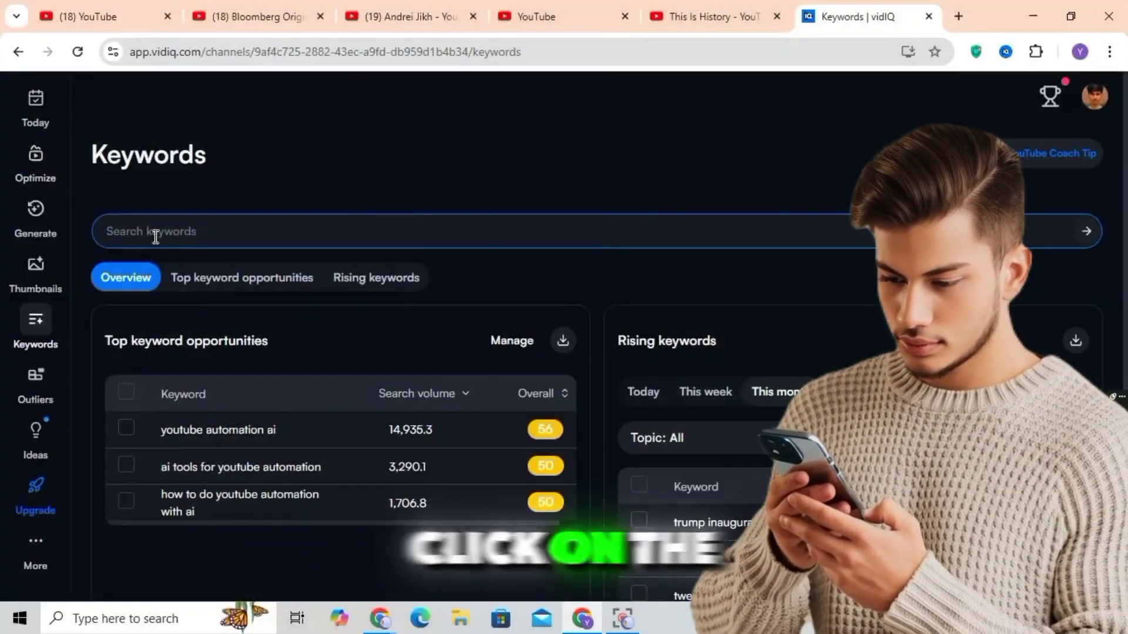
right_click(156, 235)
left_click(182, 398)
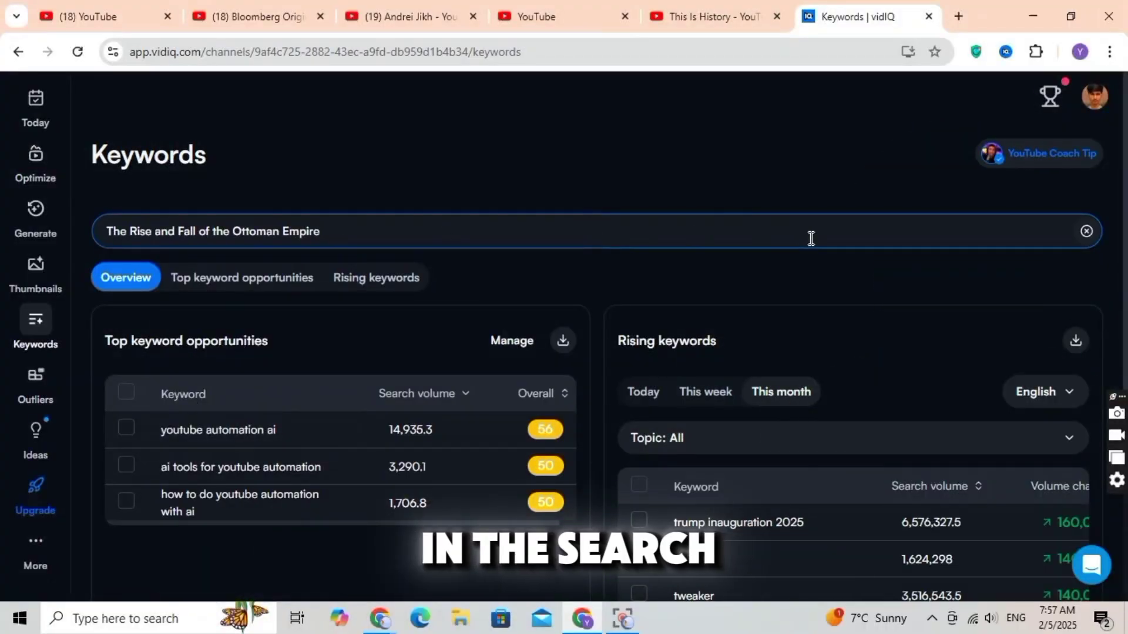
key("Return")
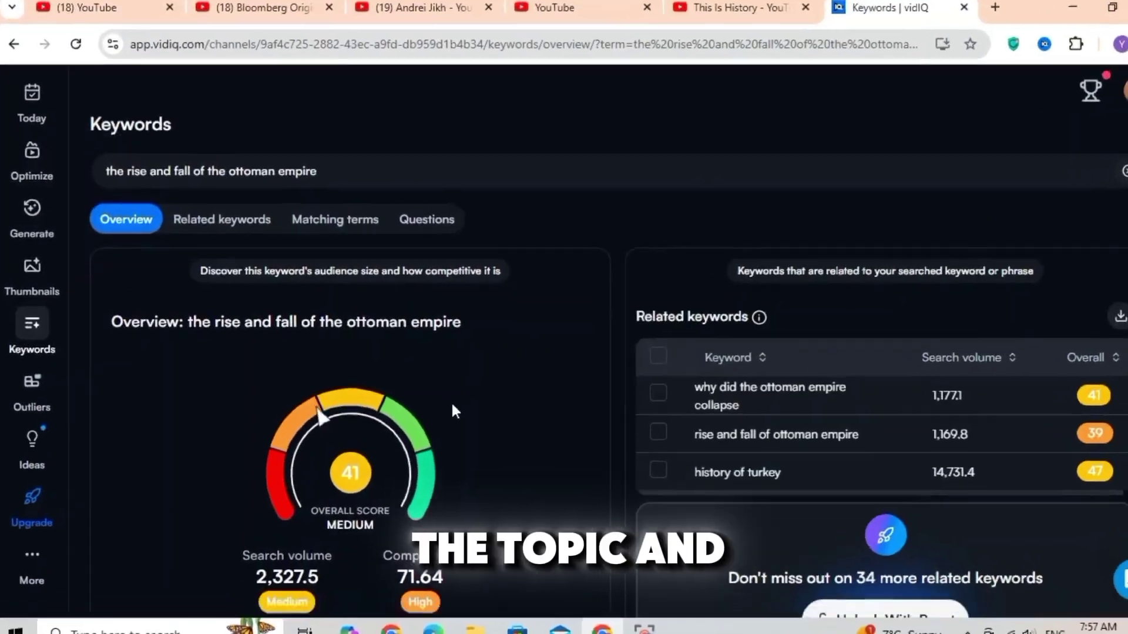
scroll(453, 410, "down", 3)
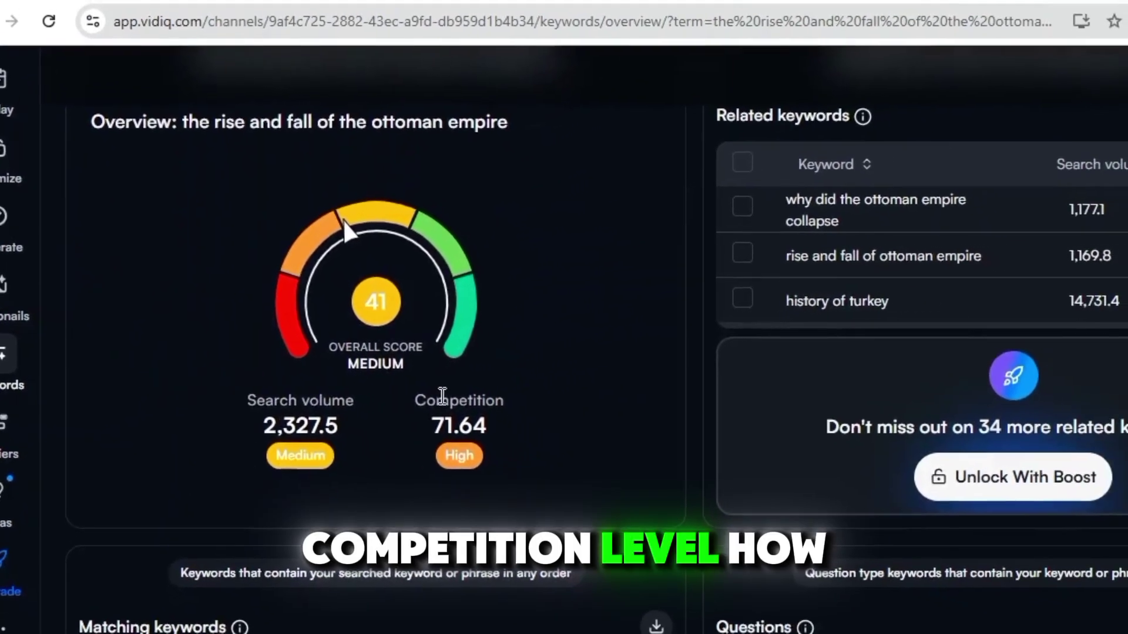
double_click(442, 400)
left_click_drag(445, 455, 466, 453)
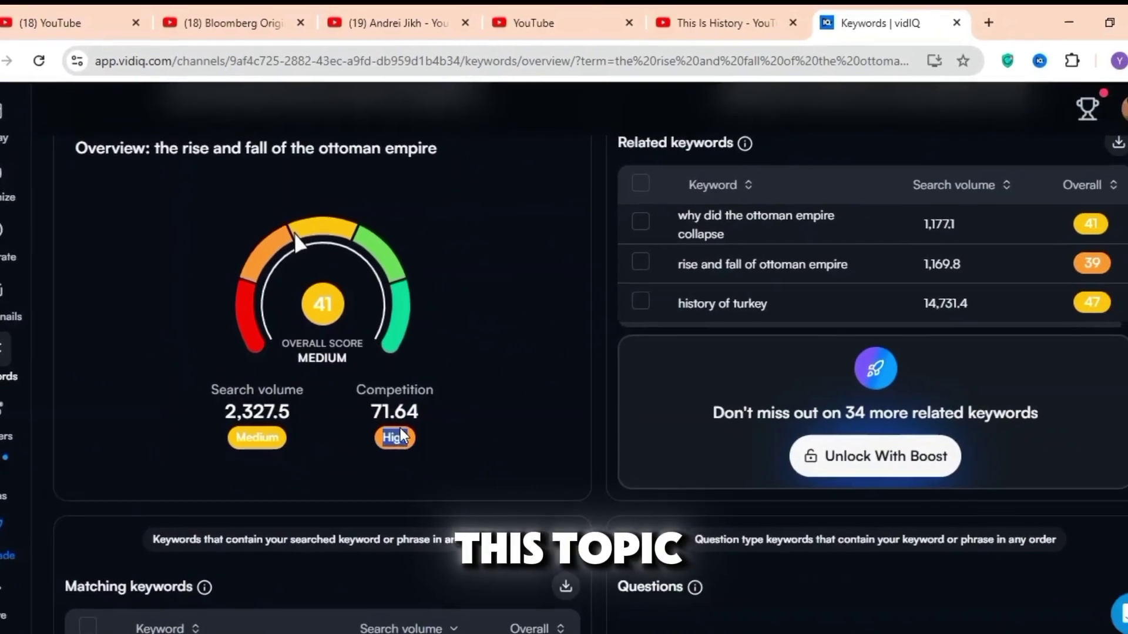
left_click(401, 435)
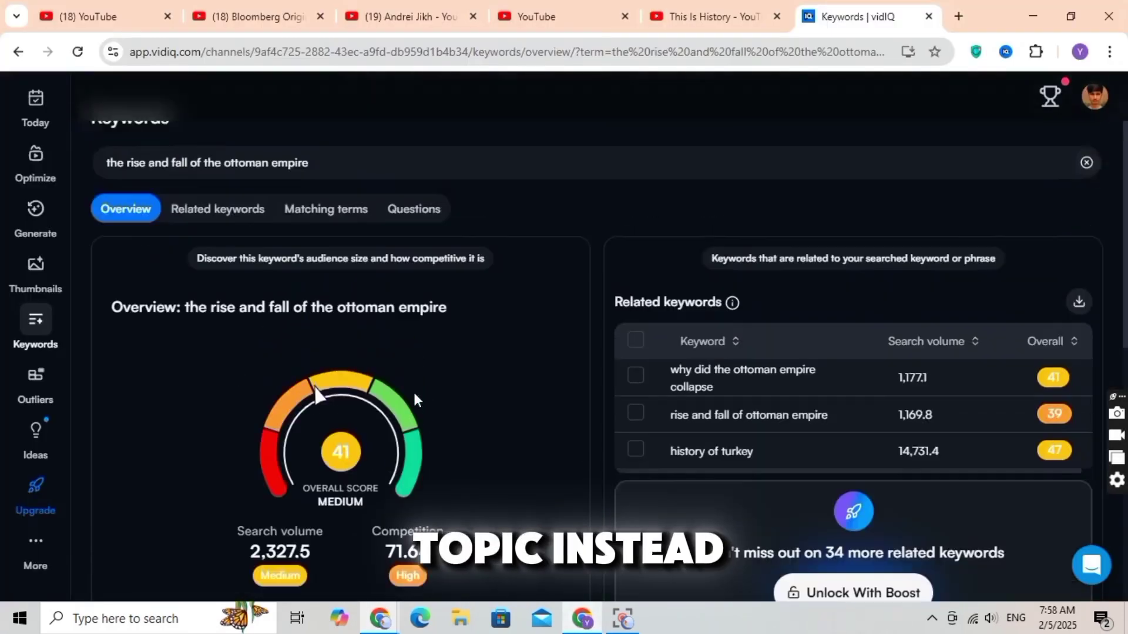
Search 'the dark secrets of the roman empire' in vidIQ, scoring 57 with low competition.
type("The Dark Secrets of the Roman Empire")
key("Return")
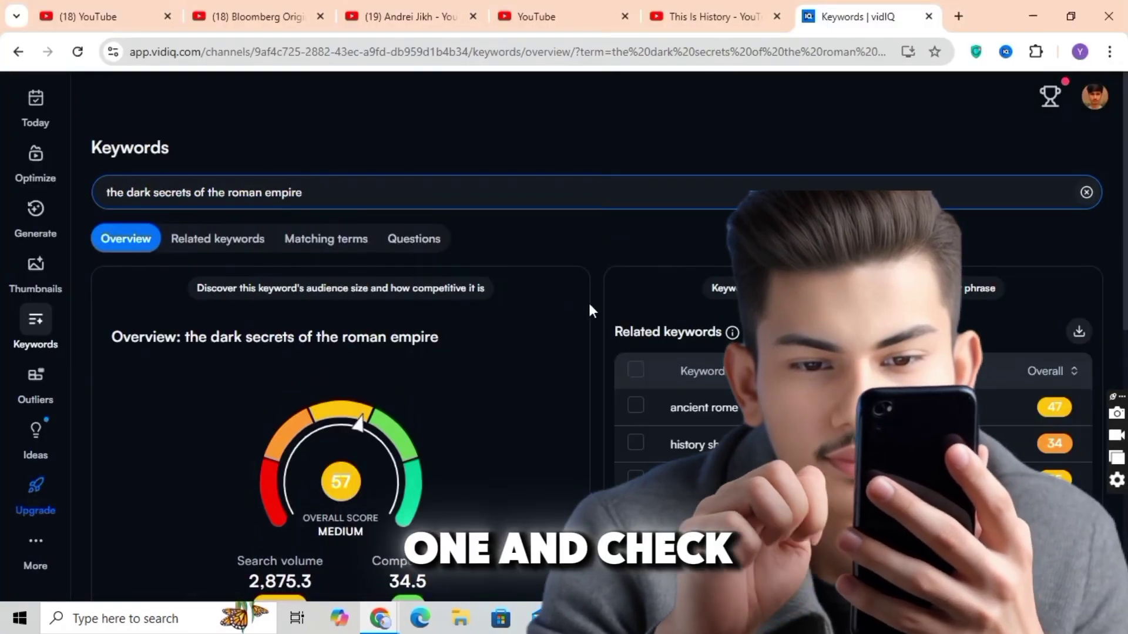
scroll(263, 422, "down", 2)
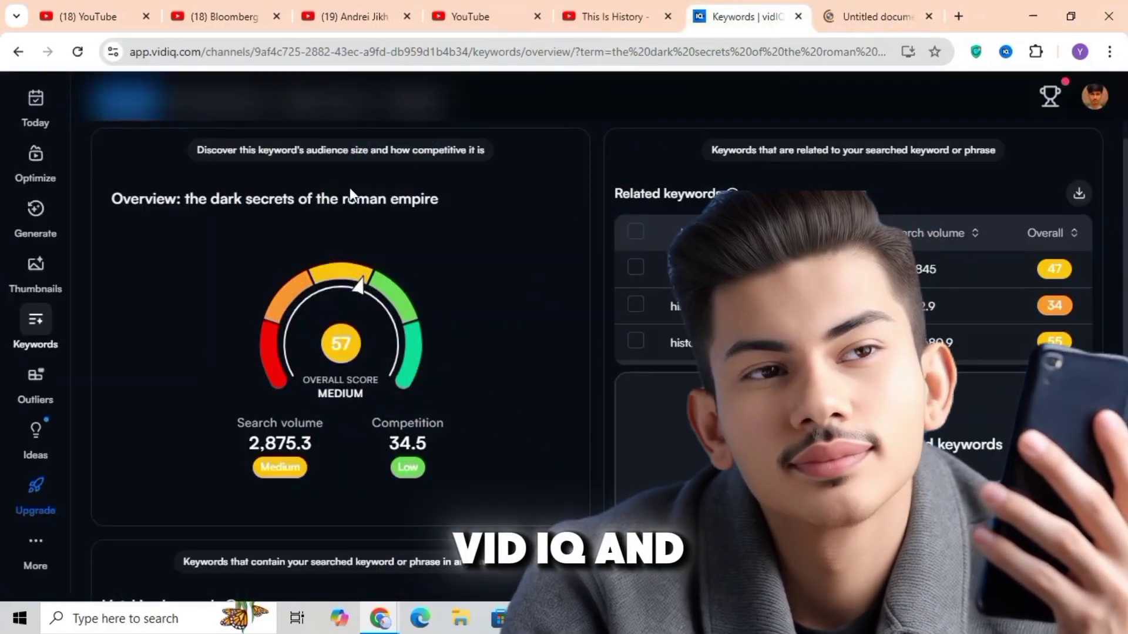
left_click(868, 17)
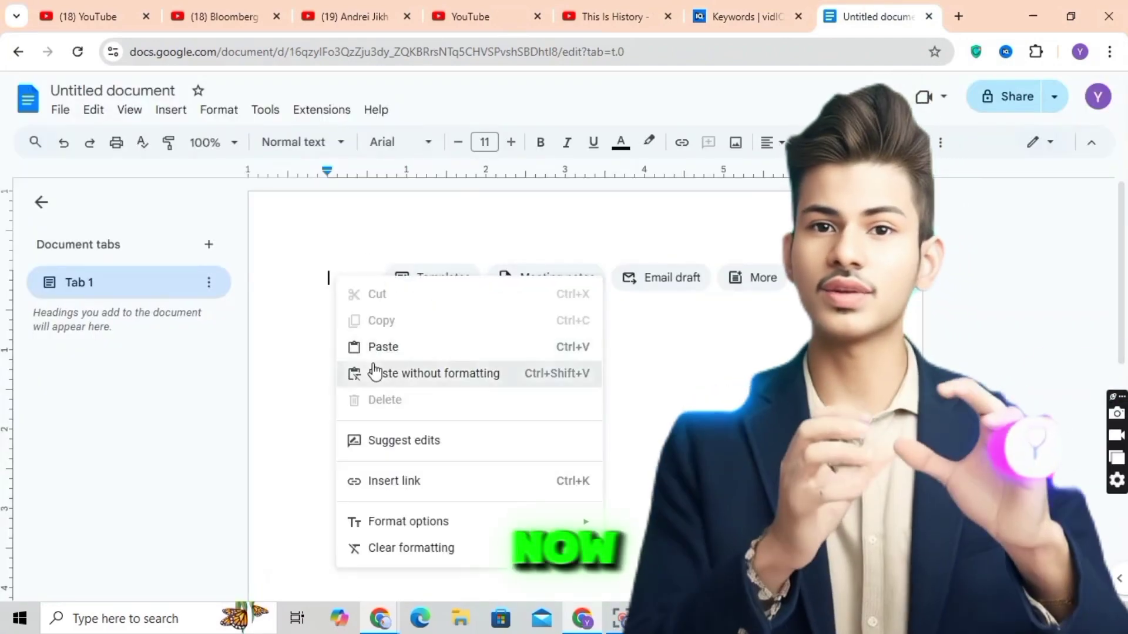
Add the Roman Empire topic's stats to the Doc: search volume 2,875.3, competition 34.5 Low.
left_click(722, 9)
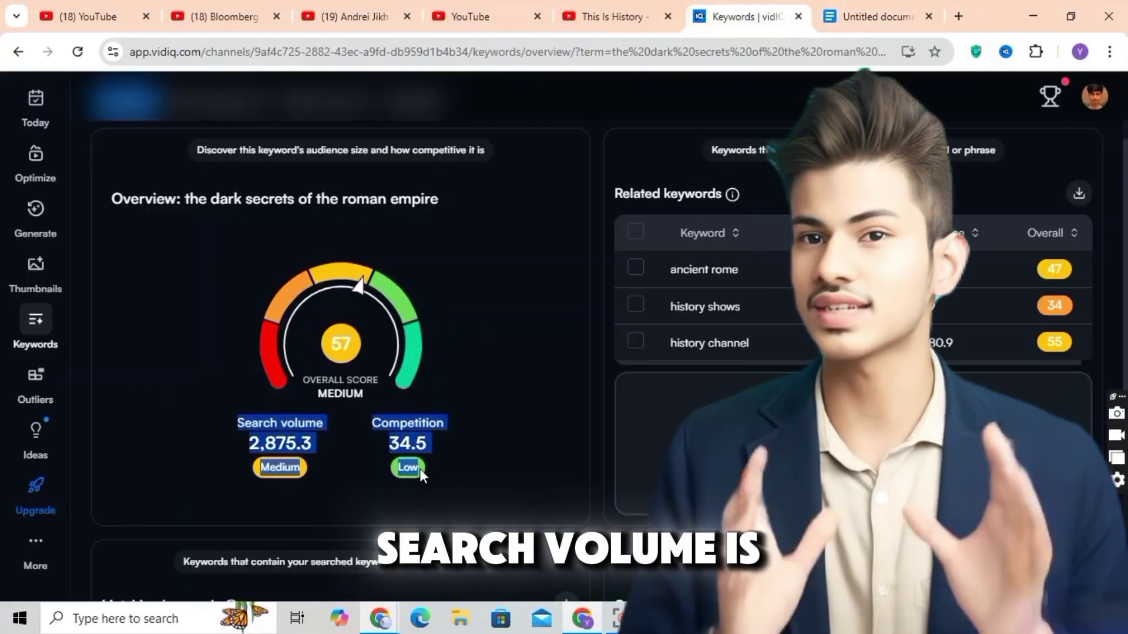
scroll(481, 283, "up", 3)
left_click(869, 16)
key("BackSpace")
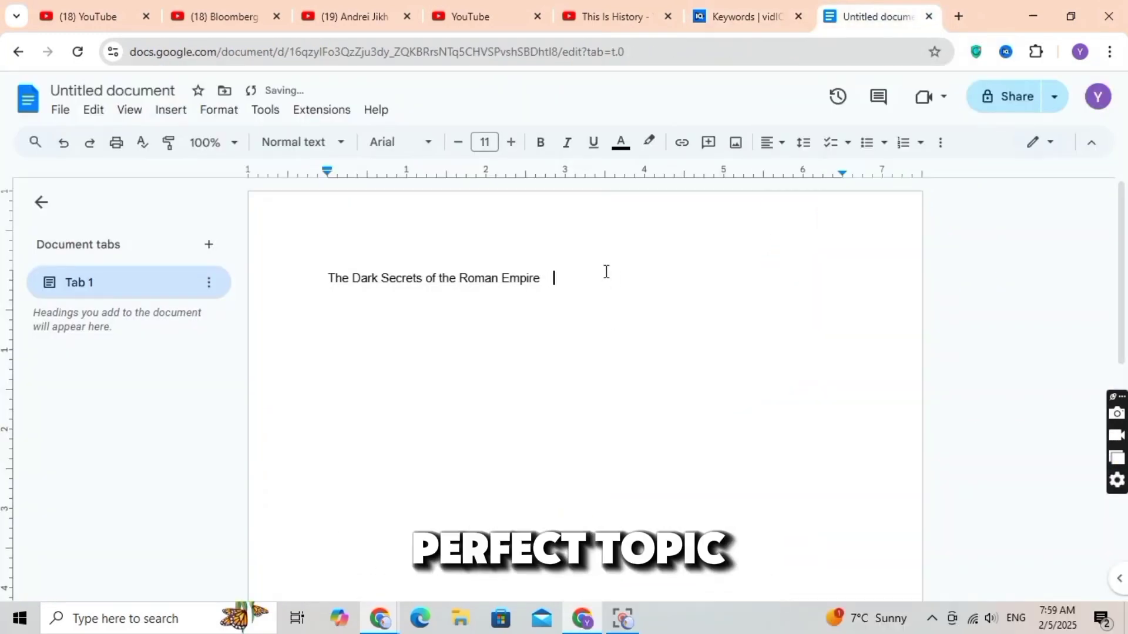
left_click(329, 310)
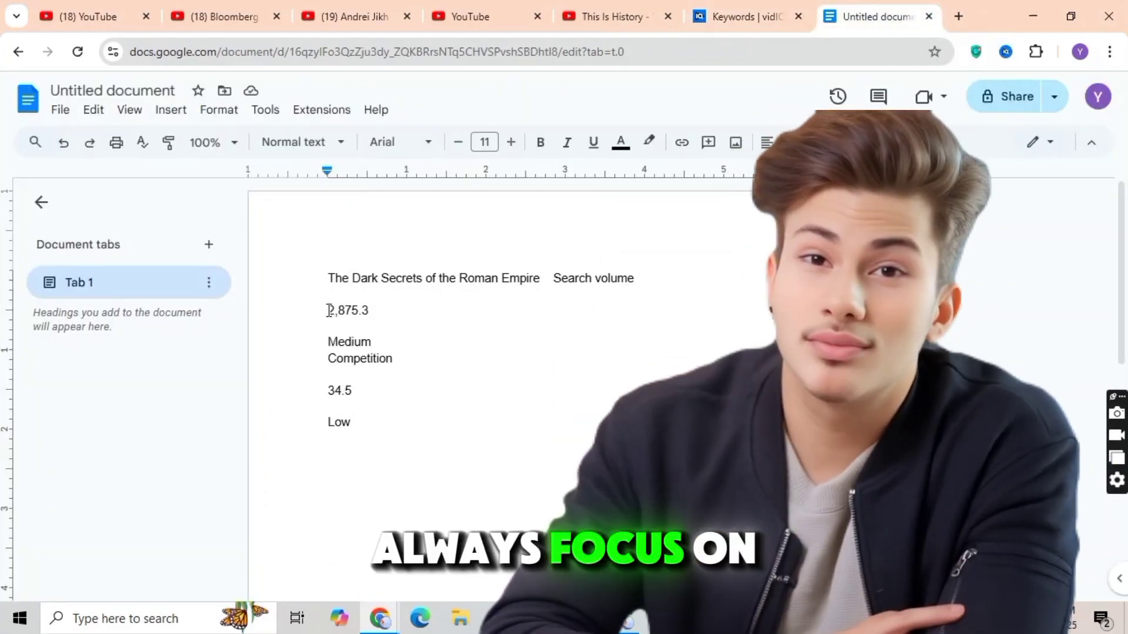
key("BackSpace")
left_click(327, 358)
key("BackSpace")
left_click(327, 376)
key("BackSpace")
key("BackSpace")
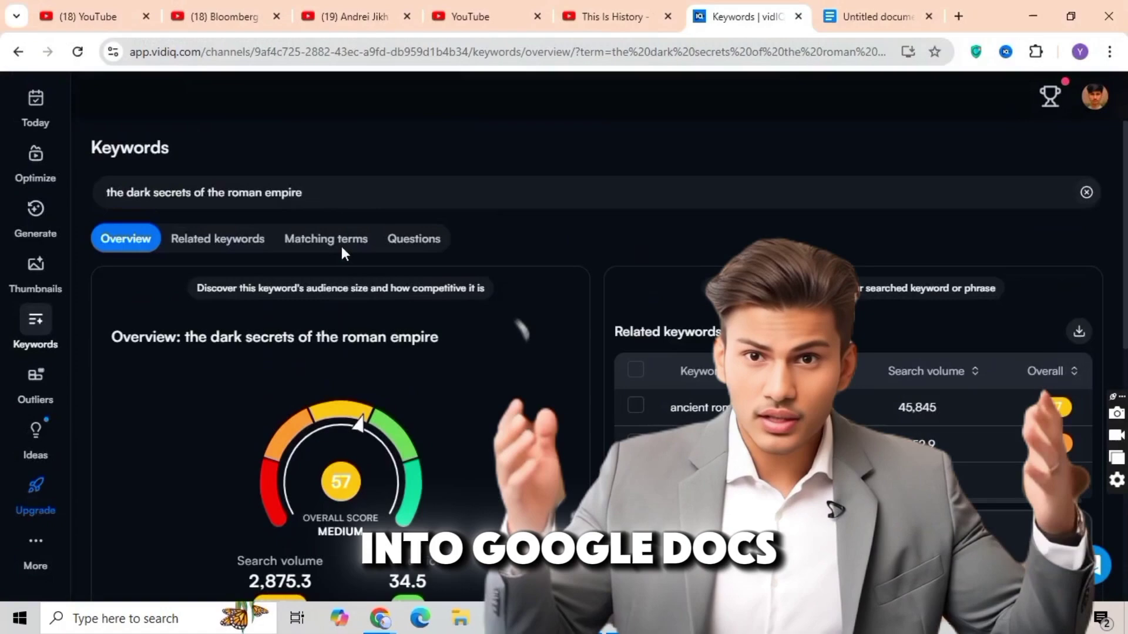
Replace the vidIQ search with the Knights Templar topic and run it.
double_click(248, 192)
triple_click(259, 194)
right_click(259, 194)
left_click(294, 302)
key("Return")
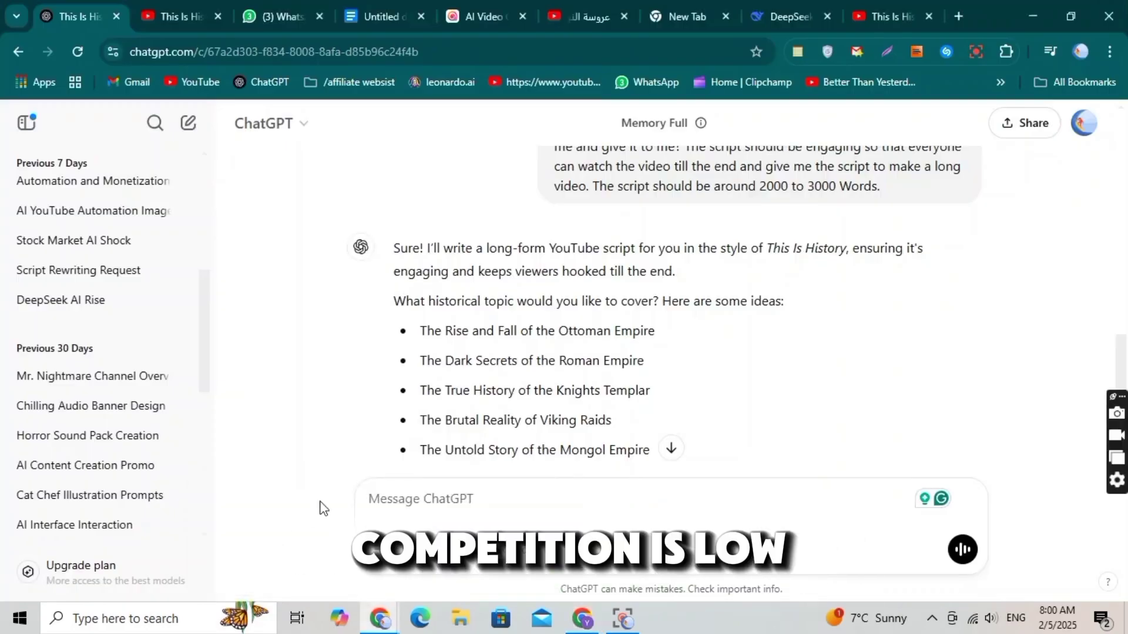
scroll(322, 507, "down", 2)
Check the Mongol Empire topic (score 60, low 25.38 competition) and copy its search term.
triple_click(442, 334)
right_click(442, 335)
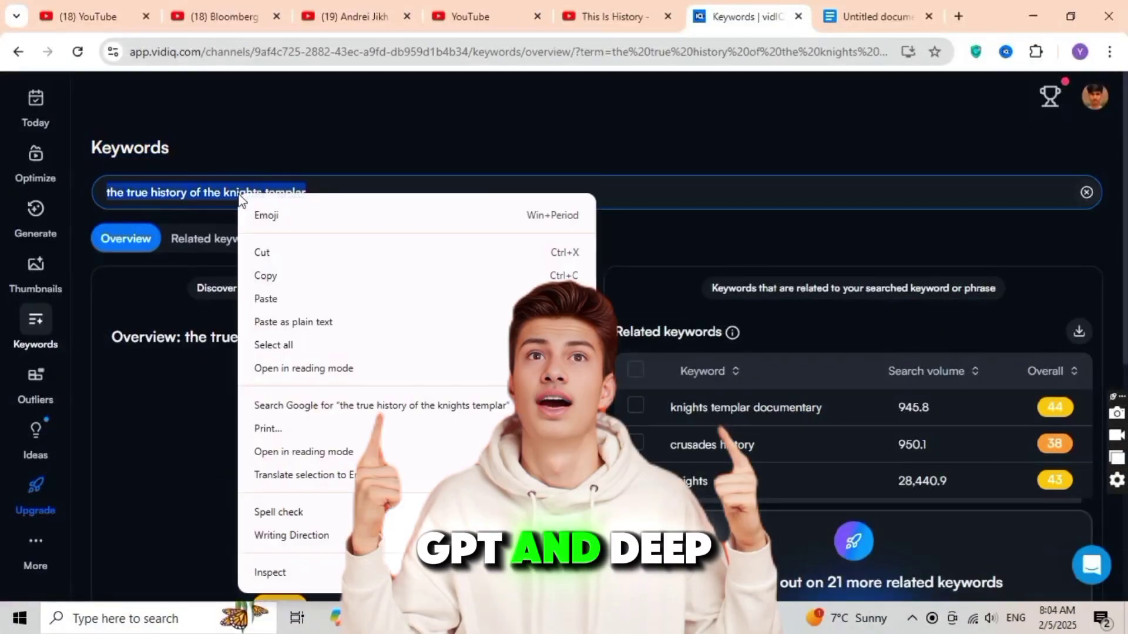
scroll(418, 418, "down", 2)
double_click(267, 481)
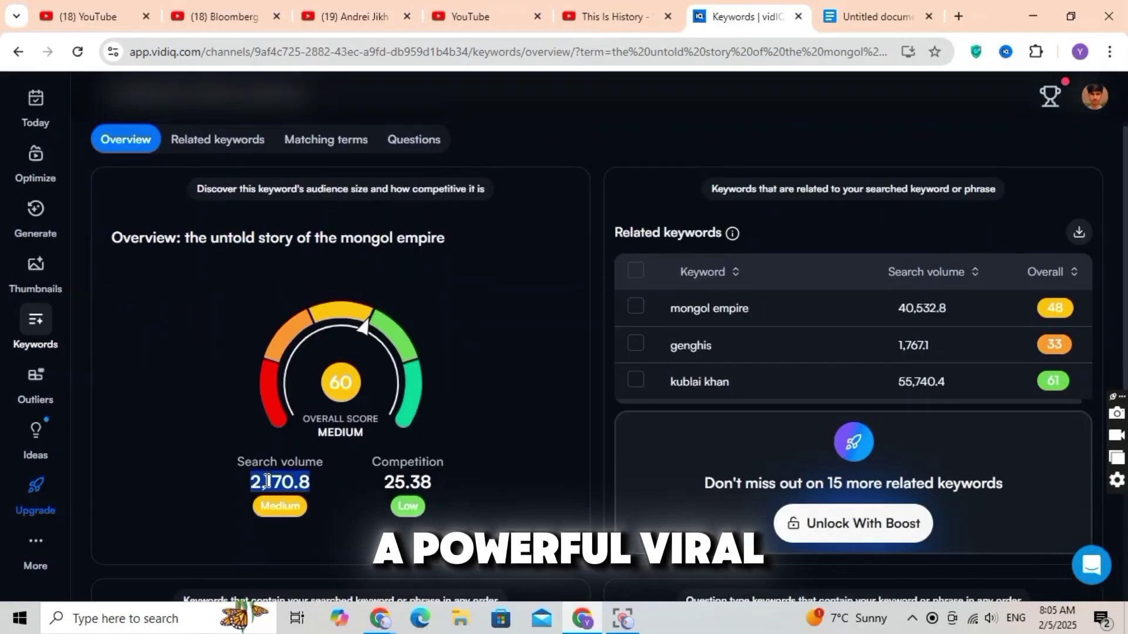
left_click(267, 481)
scroll(442, 431, "up", 2)
right_click(250, 206)
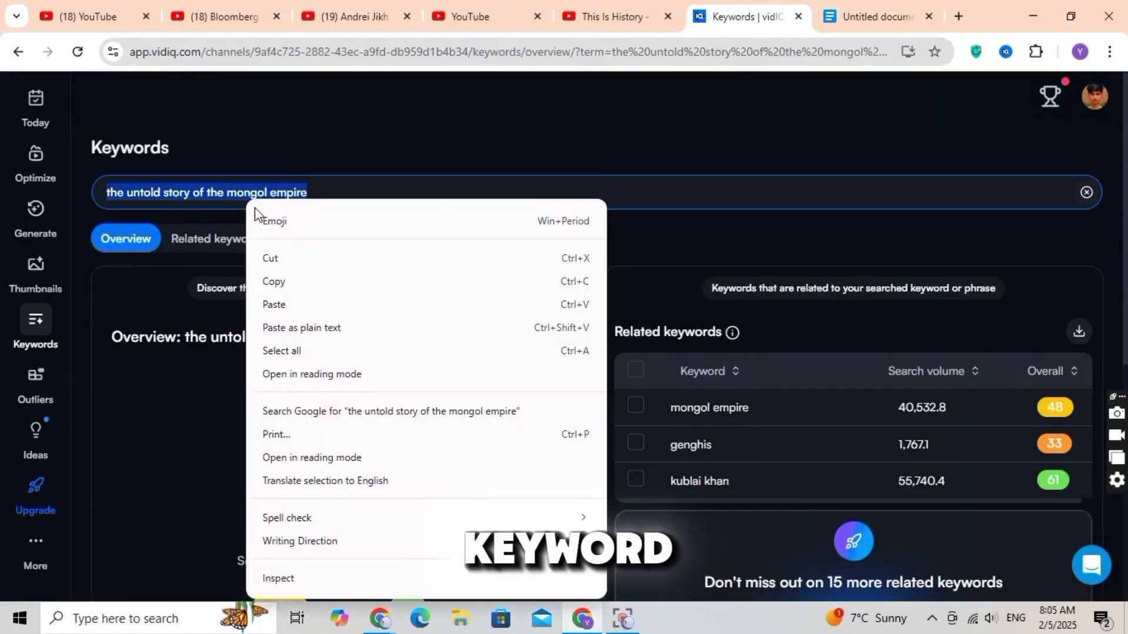
left_click(307, 280)
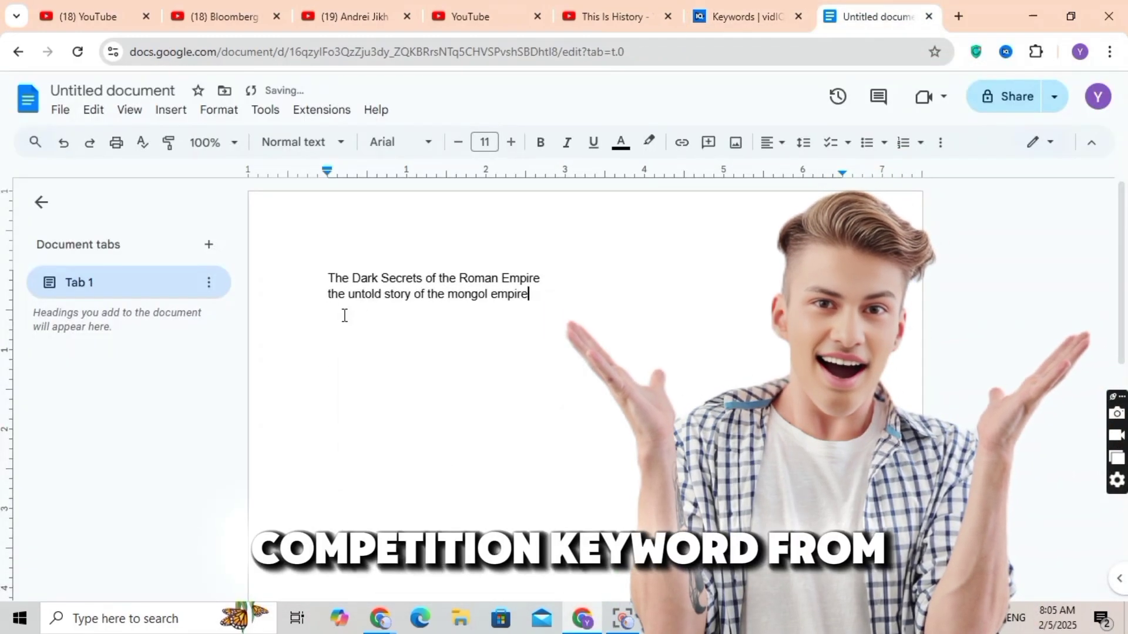
triple_click(365, 277)
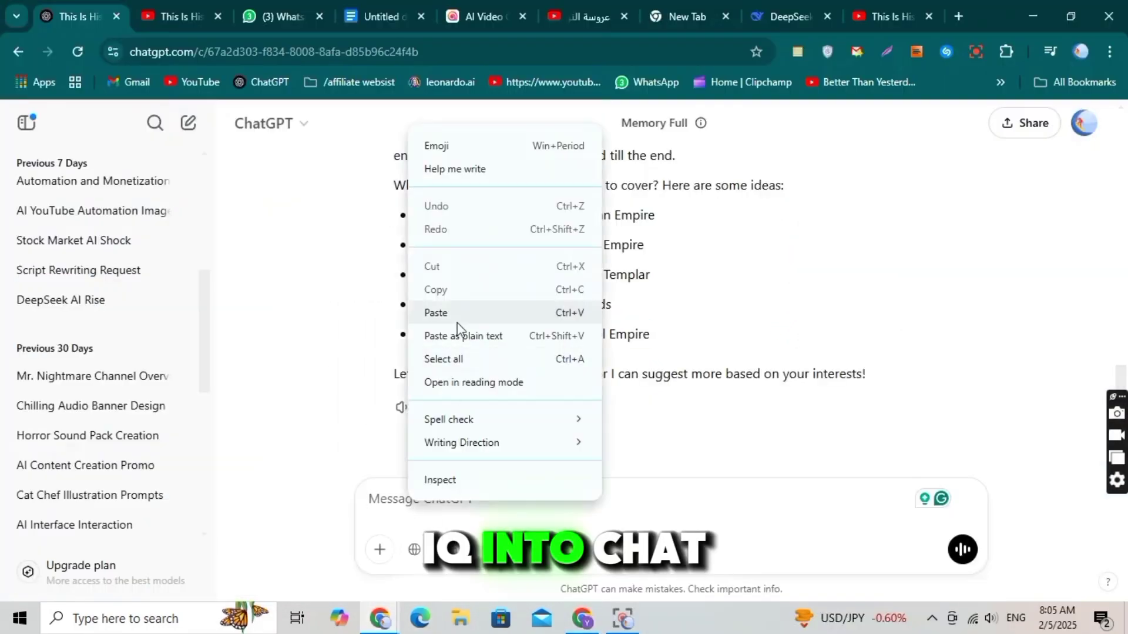
Paste 'The Dark Secrets of the Roman Empire' into the ChatGPT message box as the chosen topic.
type("The Dark Secrets of the Roman Empire")
scroll(597, 273, "up", 3)
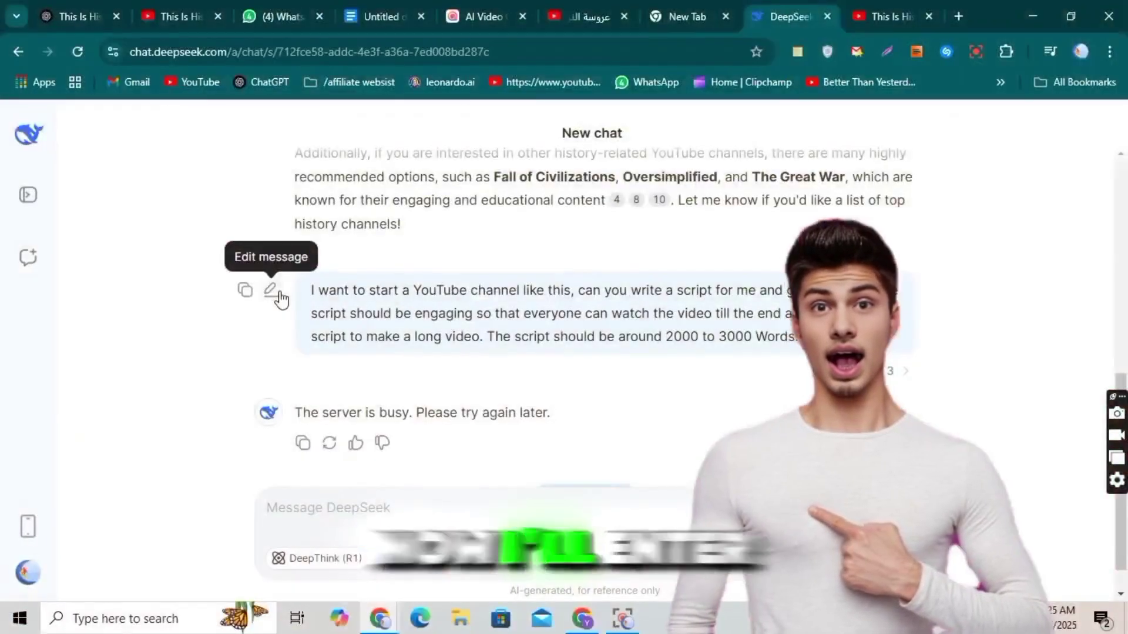
Edit and resend the DeepSeek script request, then copy the roughly 2500-word Roman Empire script.
left_click(270, 289)
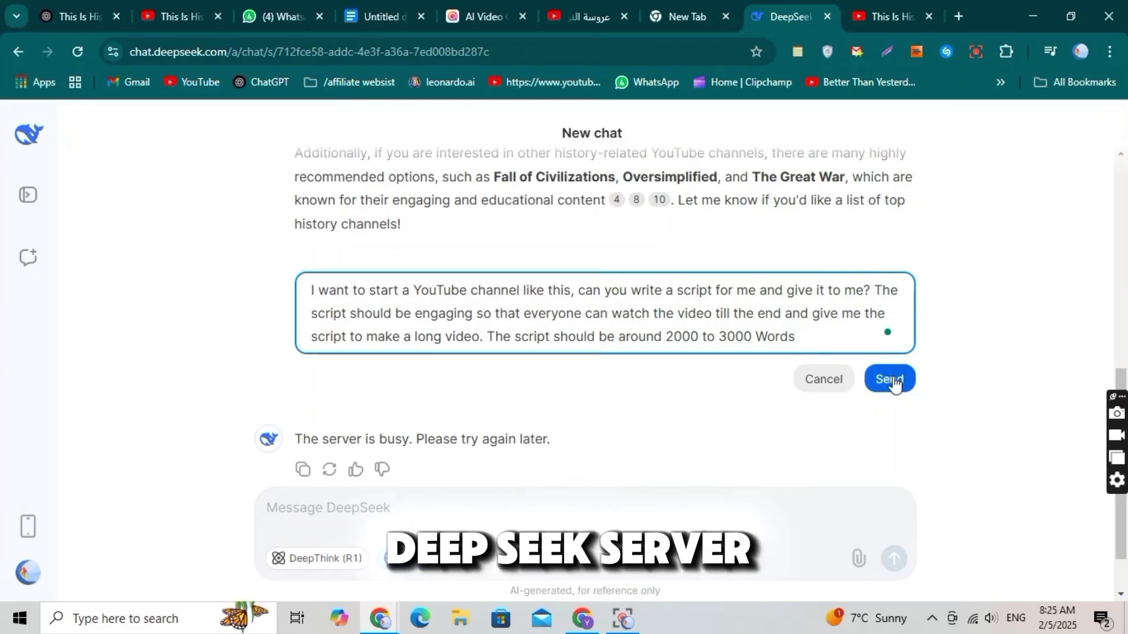
scroll(606, 200, "down", 2)
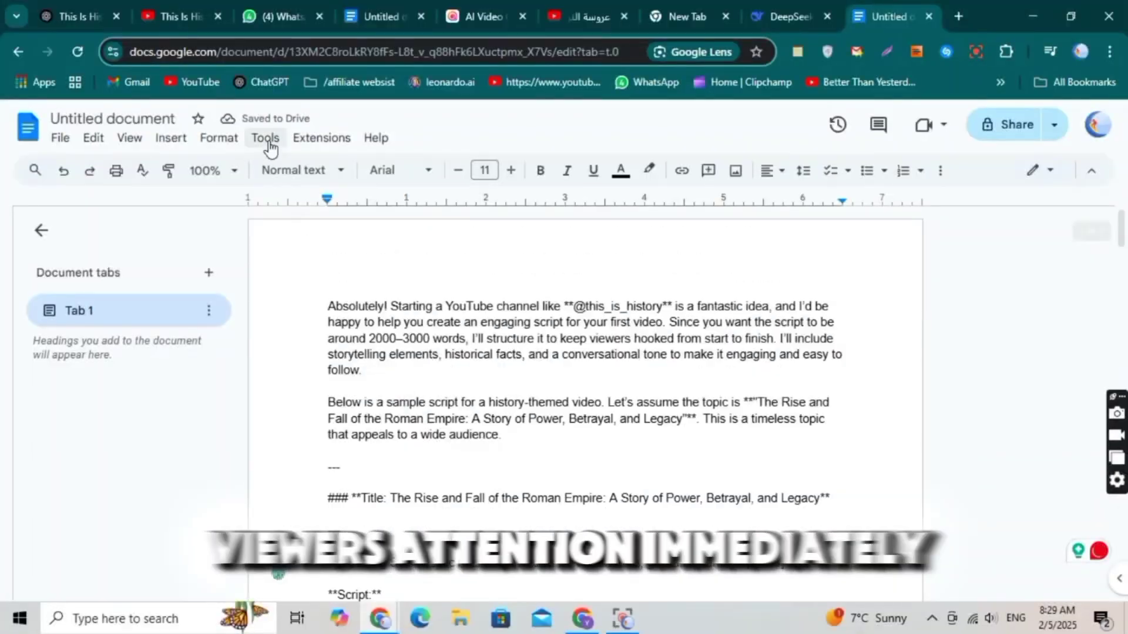
Check the pasted script's word count and delete the intro text above it.
left_click(266, 137)
left_click(307, 196)
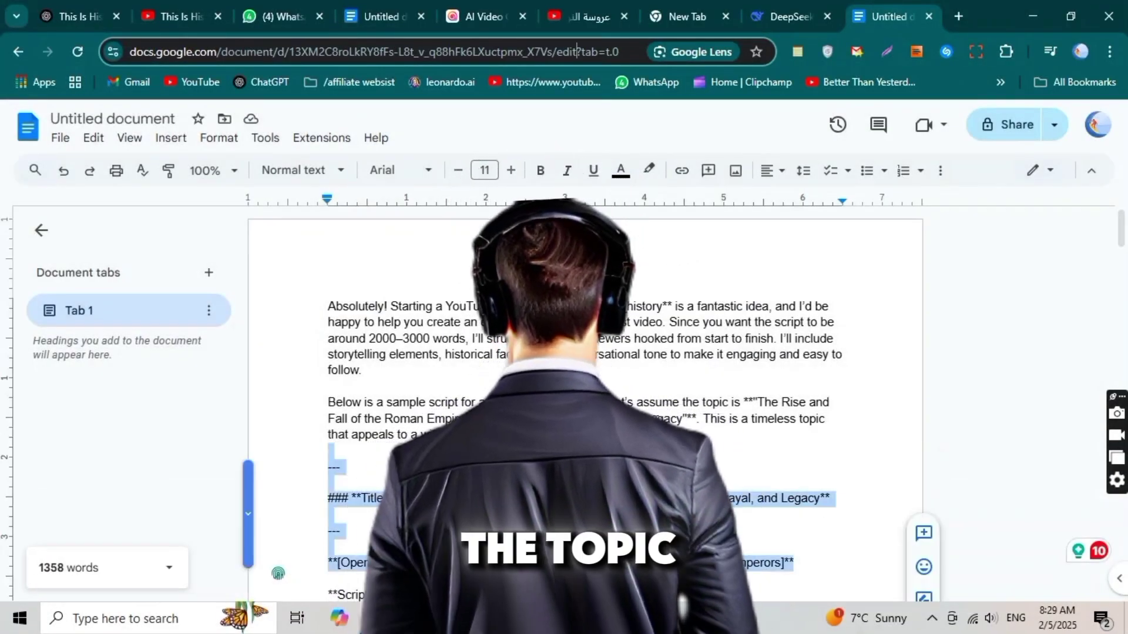
left_click(411, 322)
scroll(387, 529, "down", 1)
left_click_drag(387, 529, 328, 239)
key("BackSpace")
Delete the Act 1 heading and the visuals note line from the script.
double_click(406, 463)
triple_click(406, 464)
key("BackSpace")
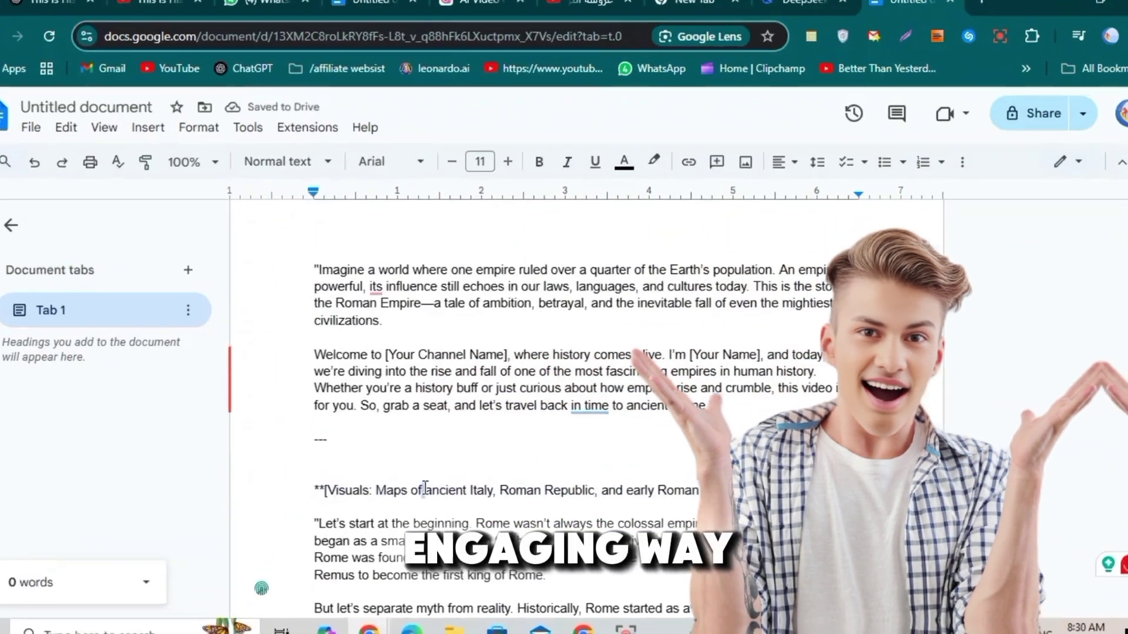
triple_click(432, 480)
key("BackSpace")
key("BackSpace")
key("BackSpace")
key("BackSpace")
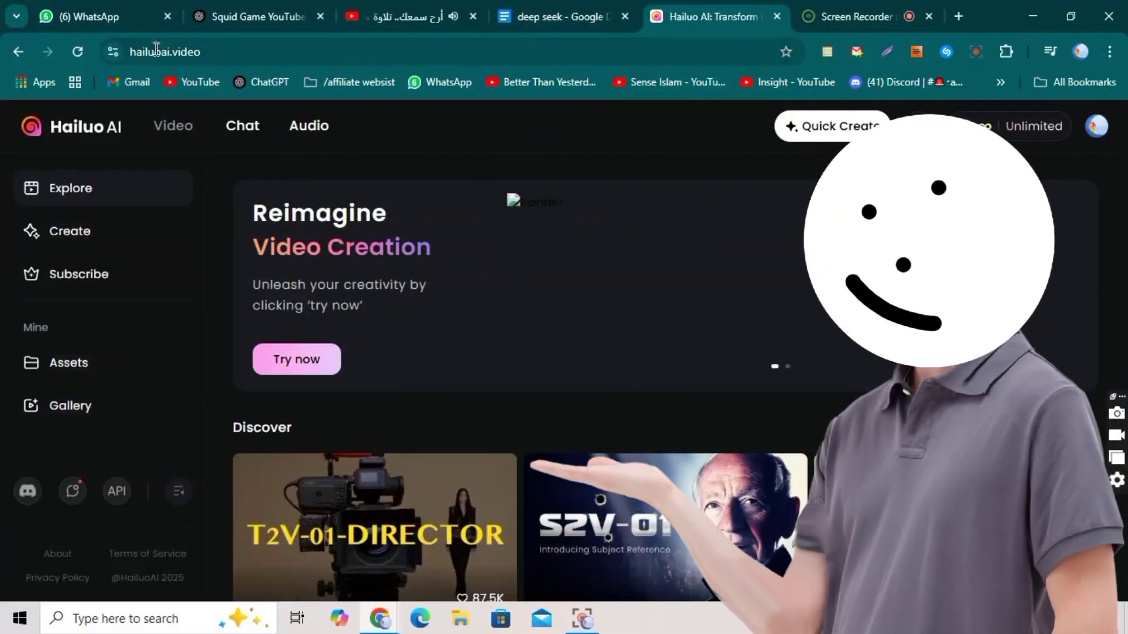
Set Hailuo text-to-speech language to English and preview the Expressive Narrator voice.
left_click(309, 130)
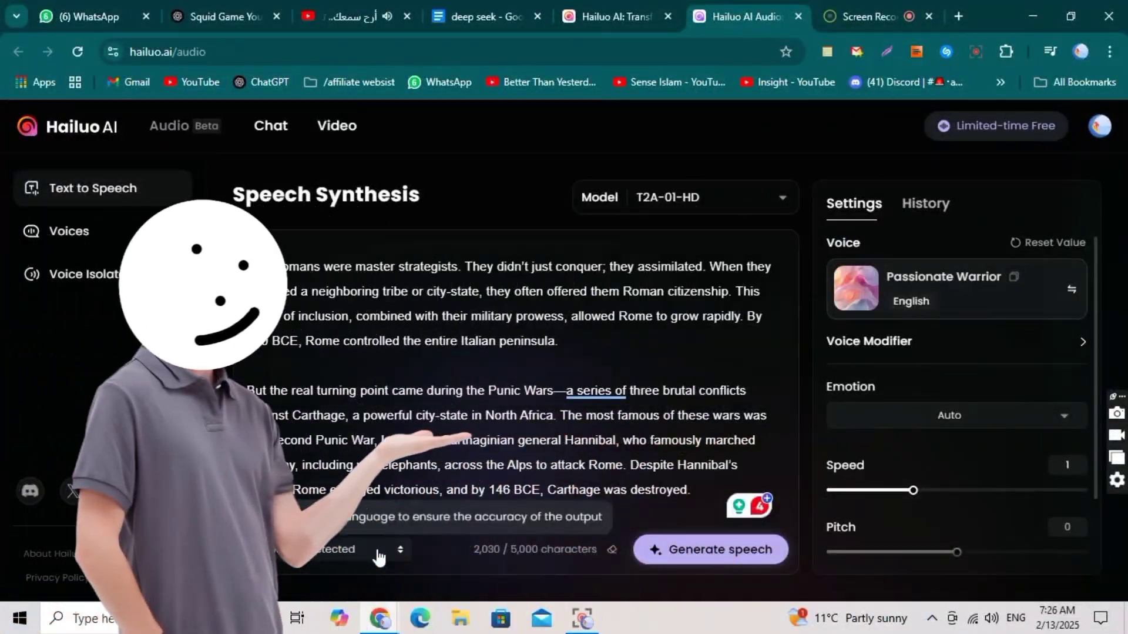
left_click(379, 552)
left_click(301, 418)
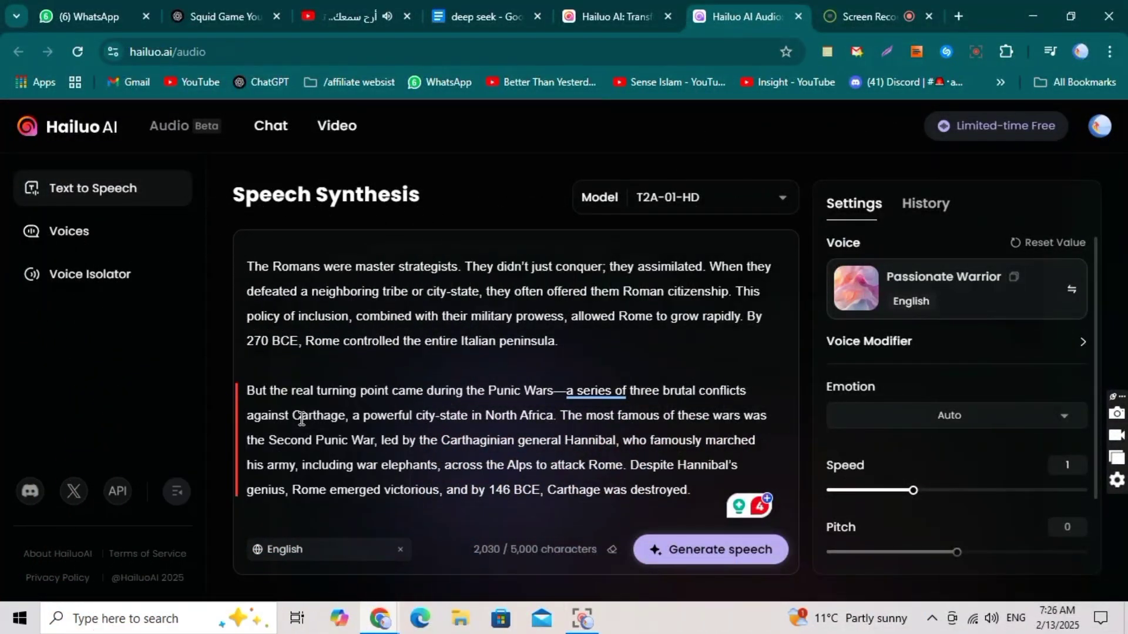
left_click(857, 290)
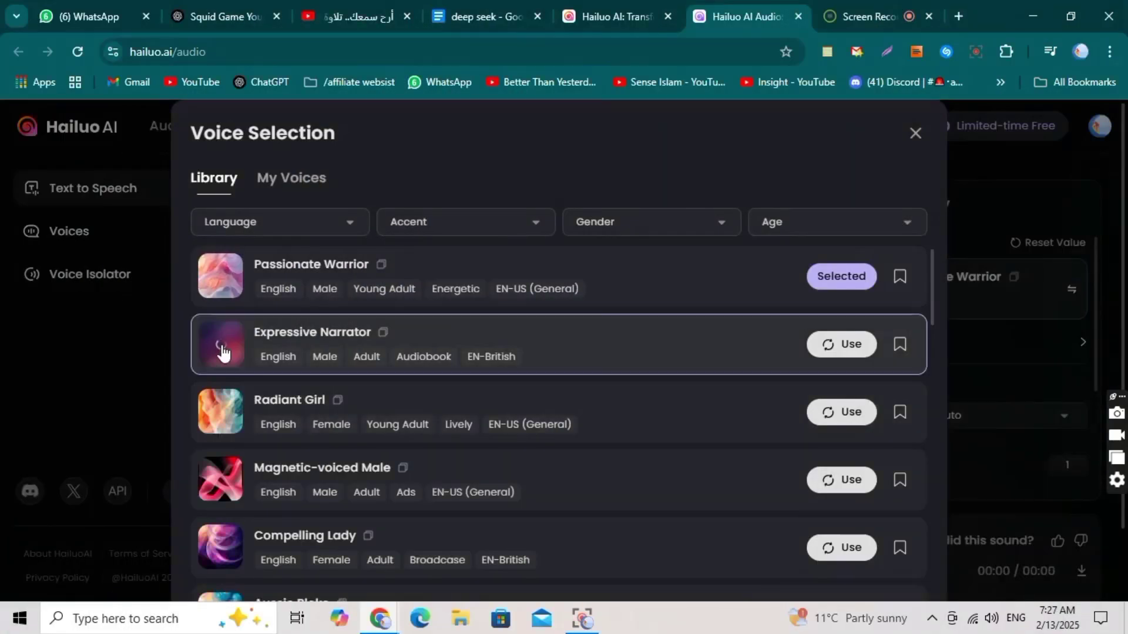
left_click(223, 348)
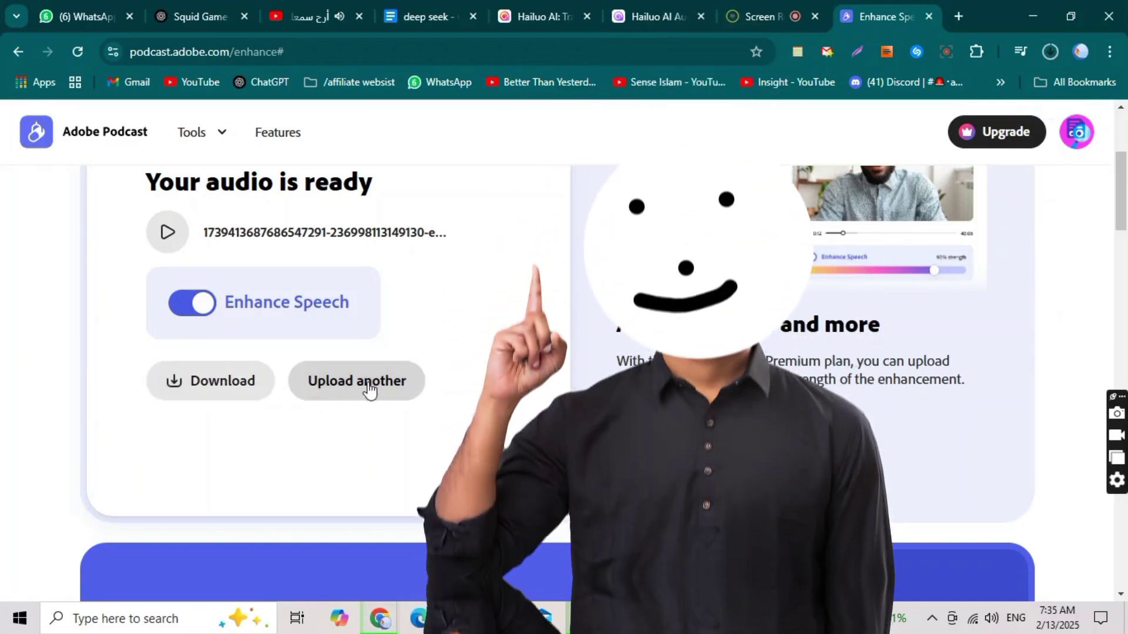
Upload the second voiceover mp3 to Enhance Speech and get the enhanced file downloading.
left_click(368, 385)
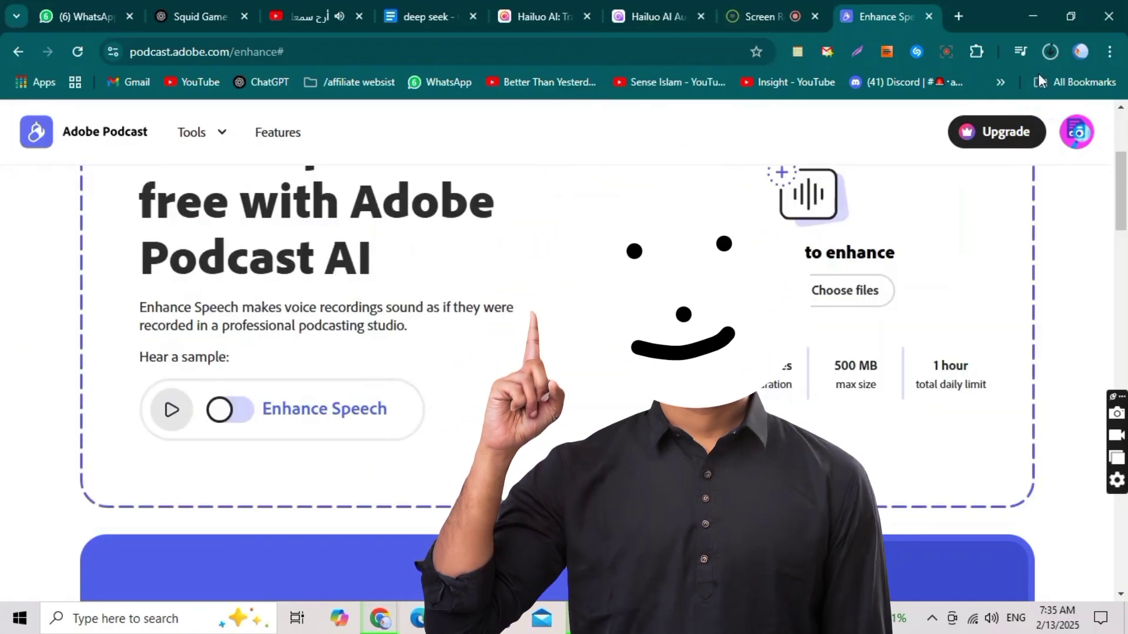
left_click(1050, 52)
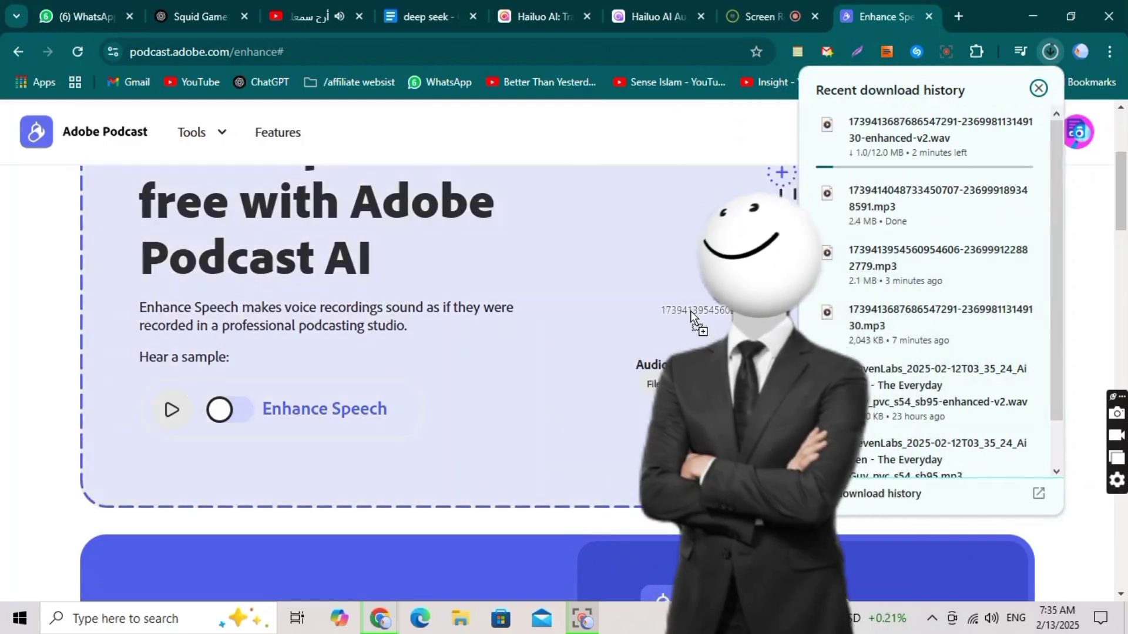
left_click_drag(880, 273, 693, 319)
left_click(1039, 89)
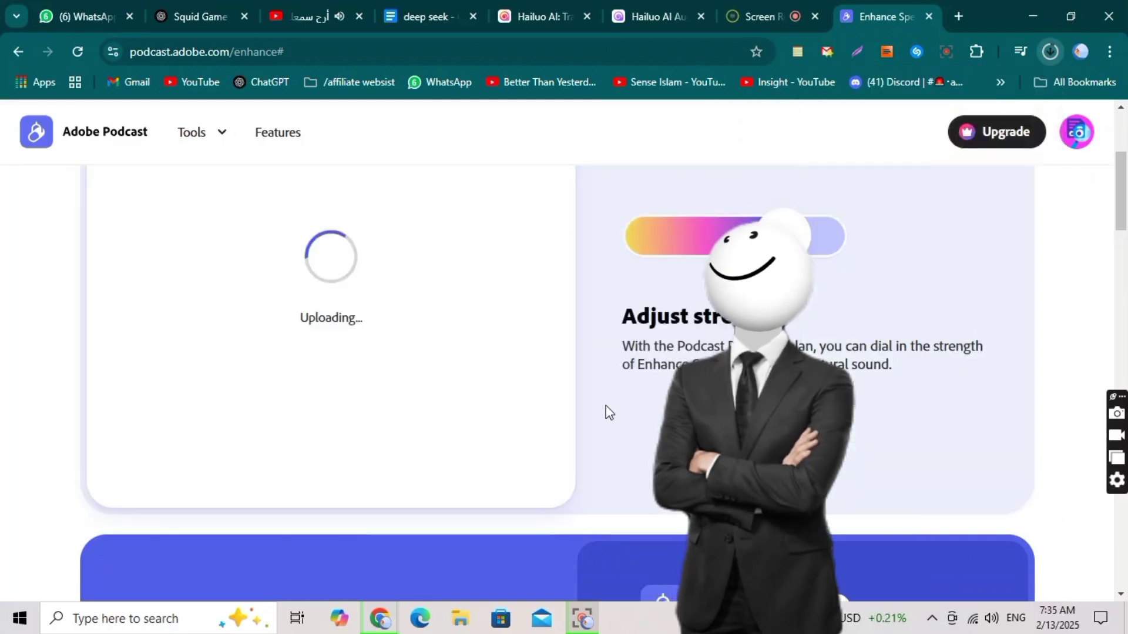
scroll(609, 412, "up", 4)
scroll(609, 411, "down", 2)
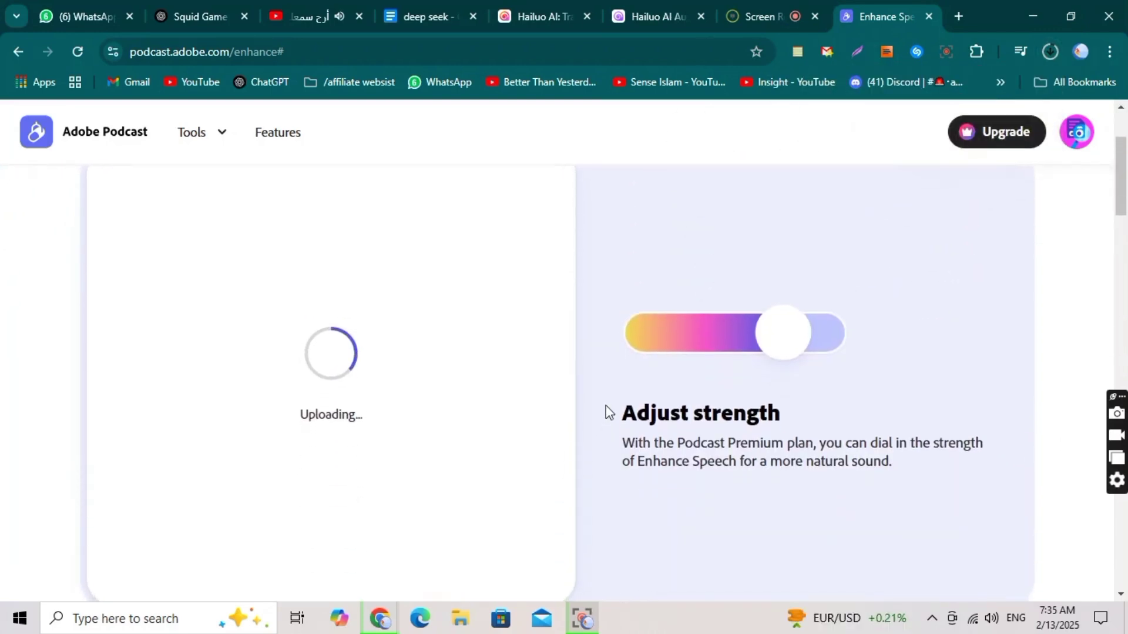
scroll(609, 412, "down", 2)
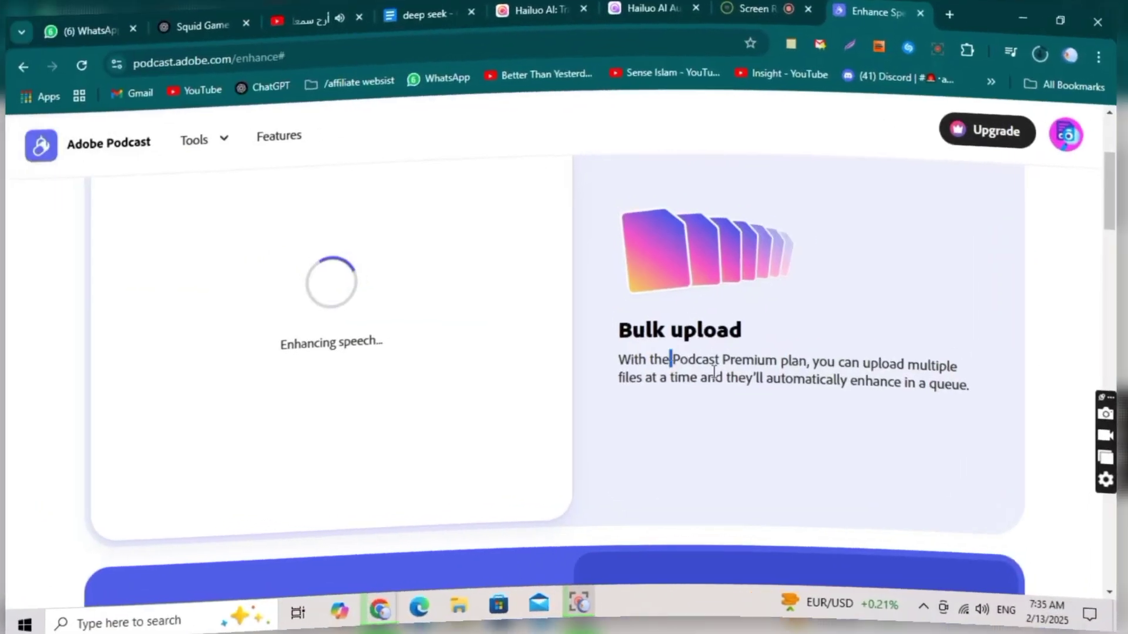
double_click(744, 393)
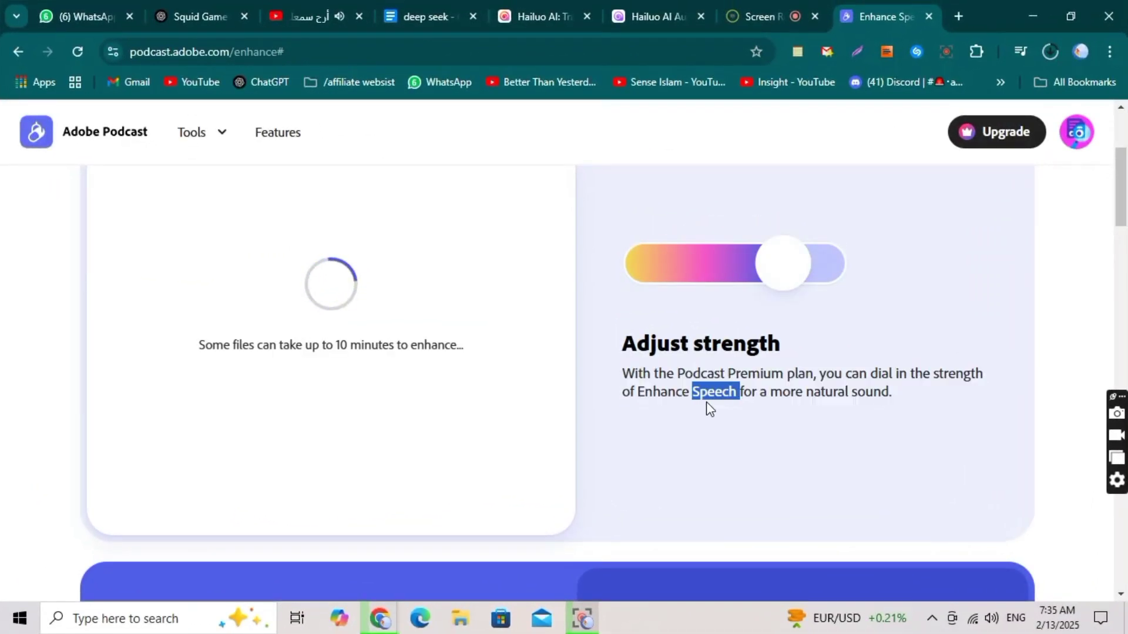
left_click(393, 416)
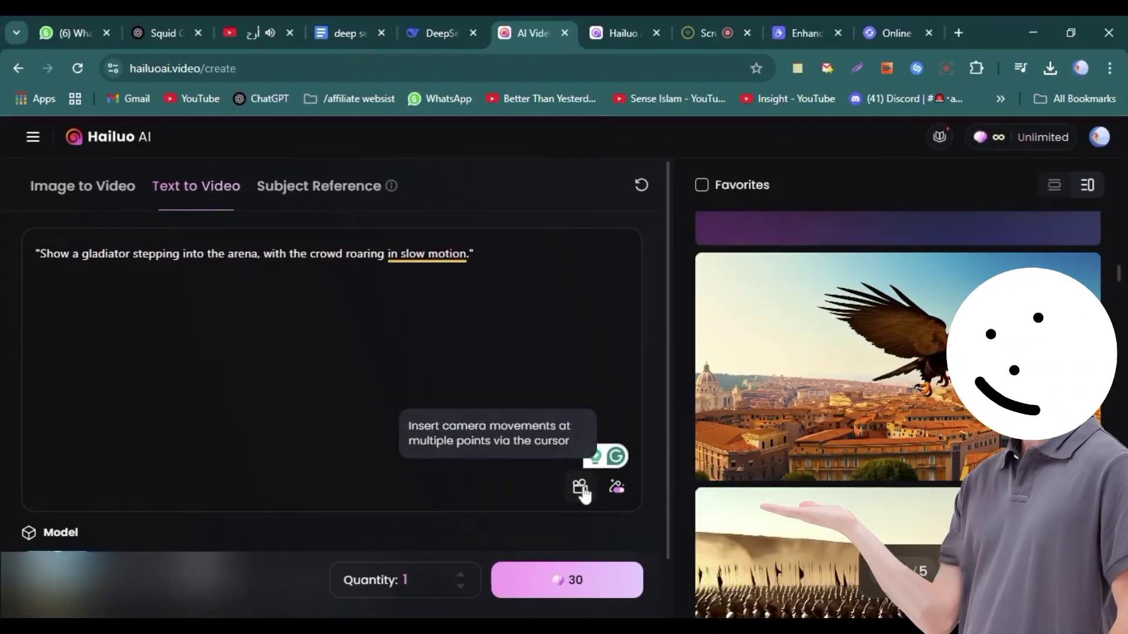
Add a tilt-up camera move to the gladiator prompt via free selection.
left_click(581, 488)
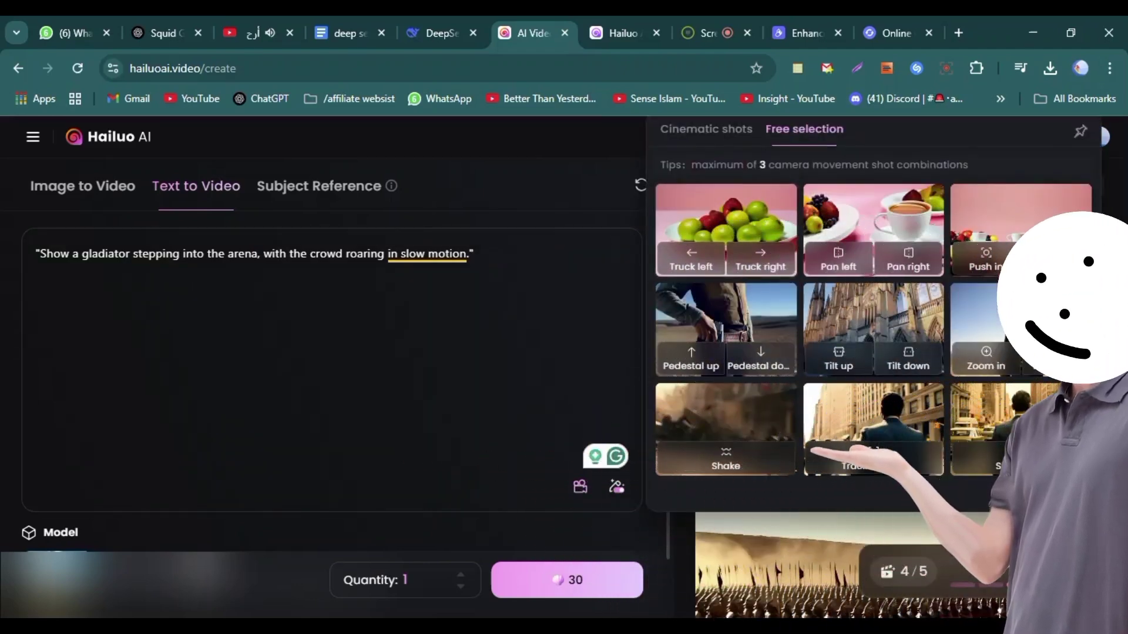
left_click(695, 136)
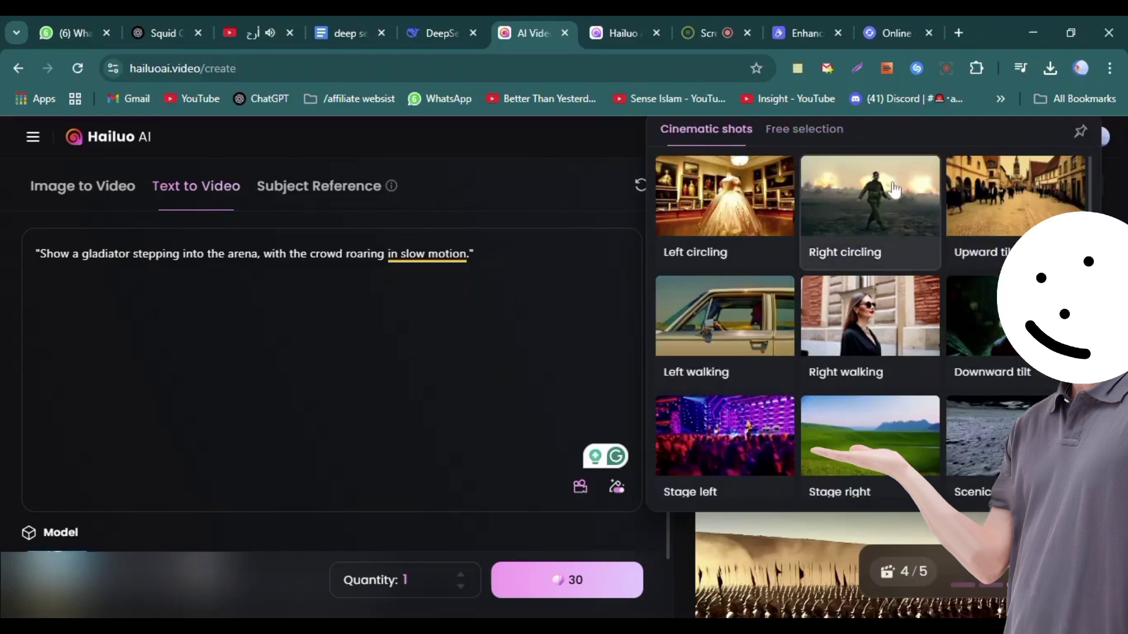
left_click(798, 130)
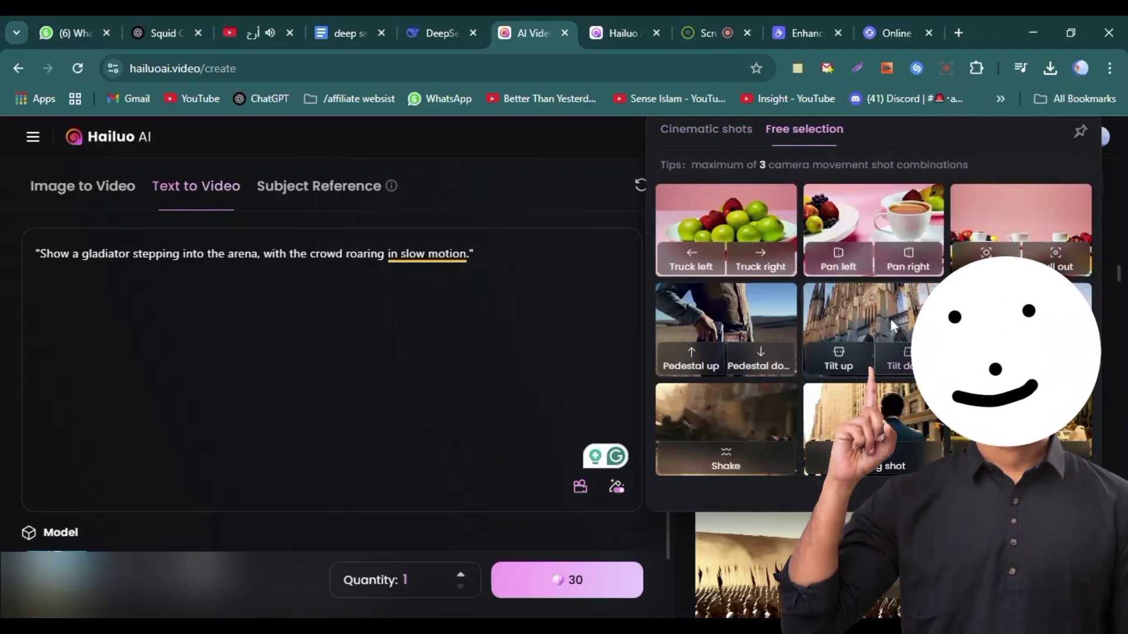
left_click(839, 359)
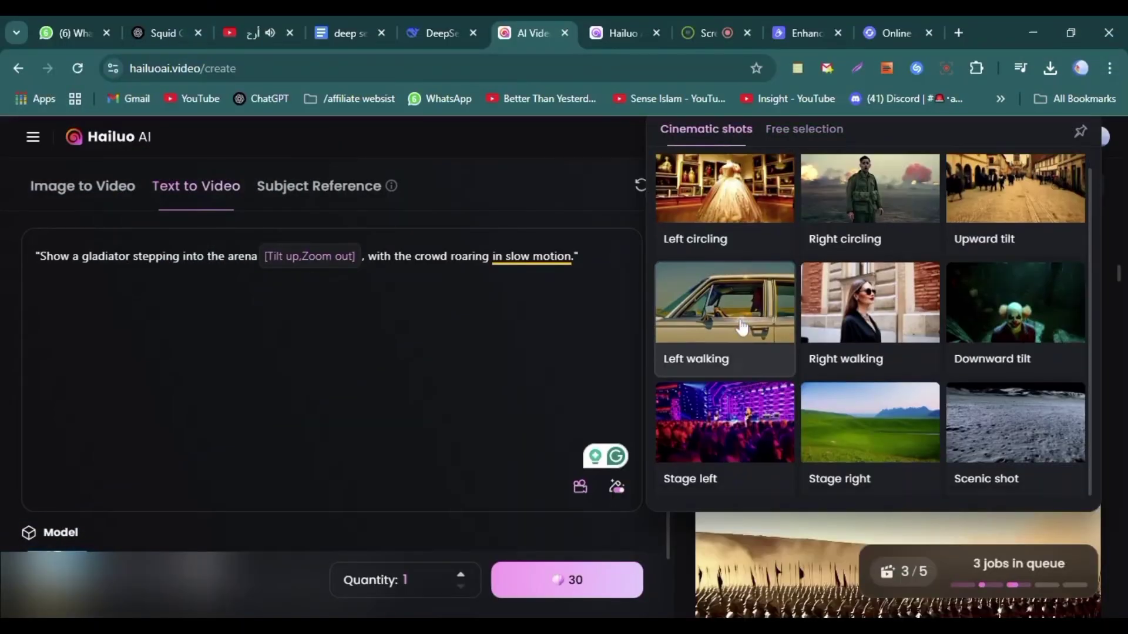
left_click(576, 591)
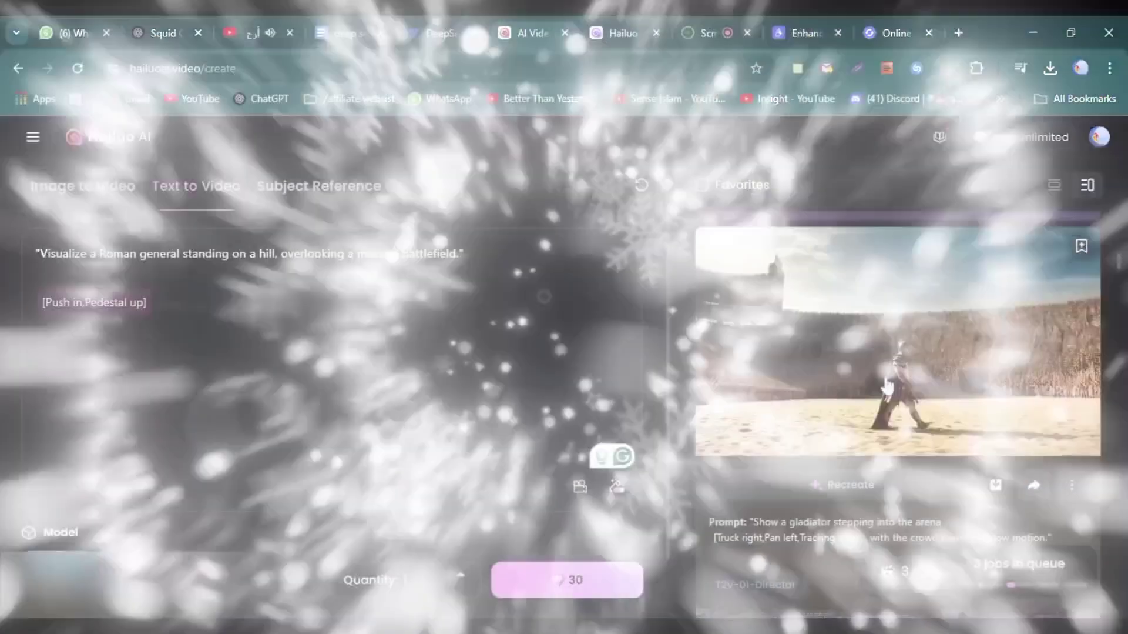
Review the generation queue and select the whole prompt text for replacement.
scroll(887, 388, "down", 3)
scroll(940, 435, "down", 5)
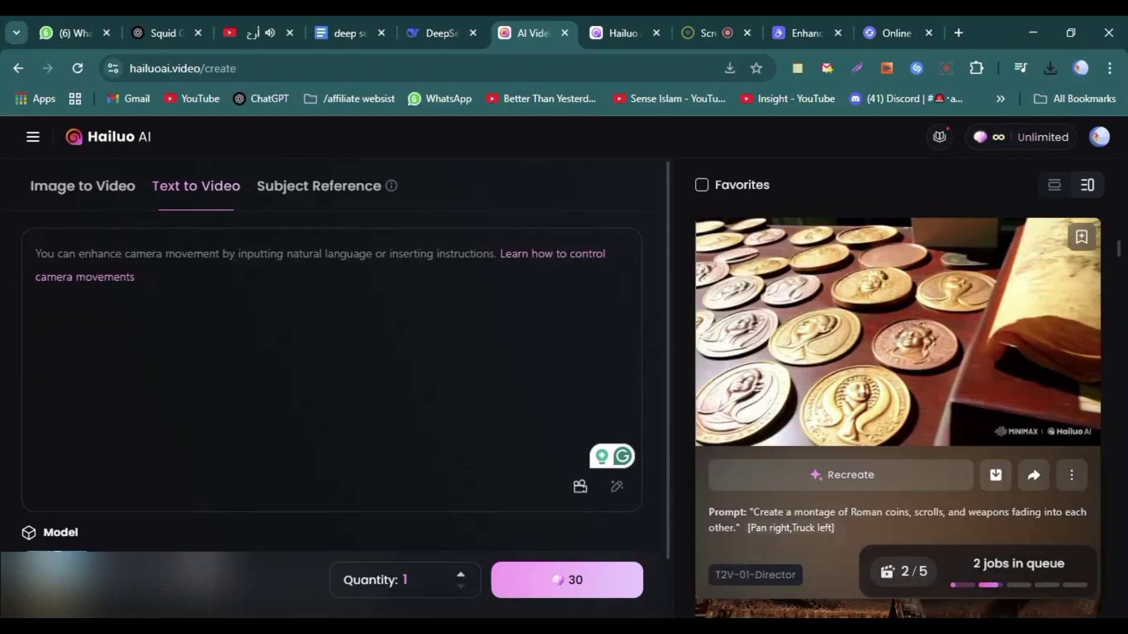
scroll(876, 371, "up", 5)
scroll(823, 364, "up", 2)
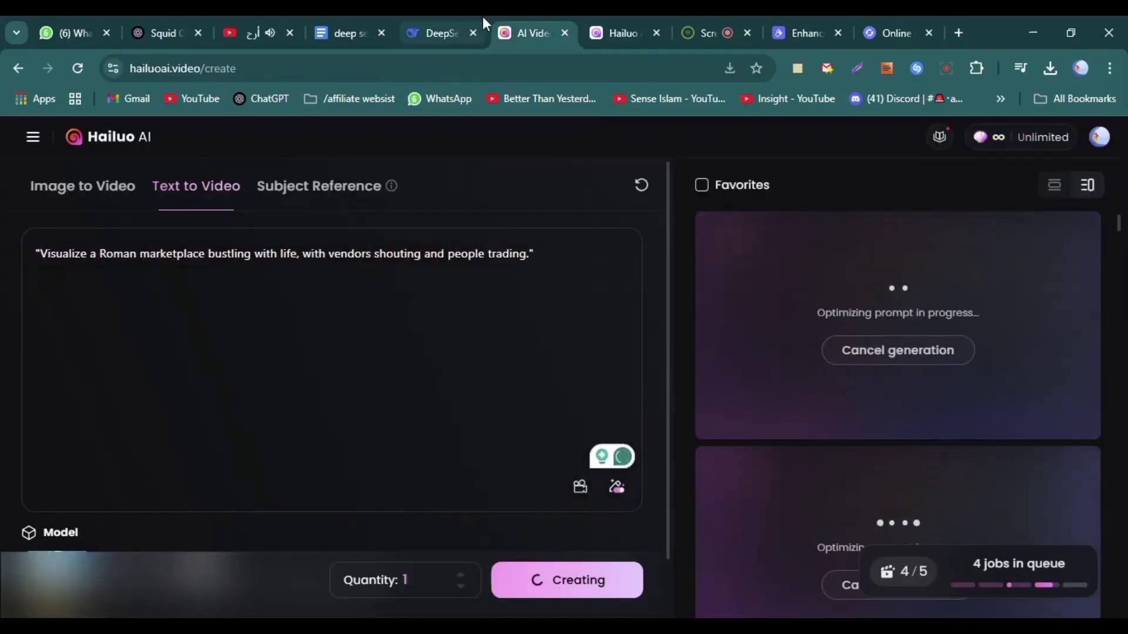
triple_click(363, 254)
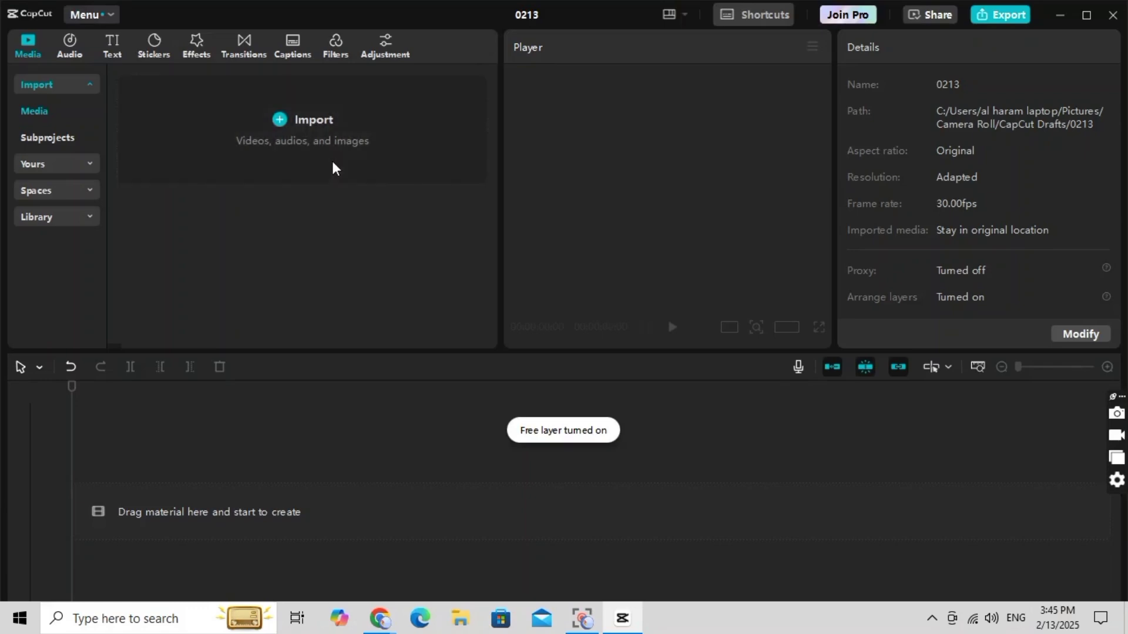
Import all generated Roman video clips and the enhanced voiceover wav into CapCut.
left_click(333, 166)
mouse_move(147, 127)
left_mouse_down()
mouse_move(451, 206)
mouse_move(489, 277)
left_mouse_up()
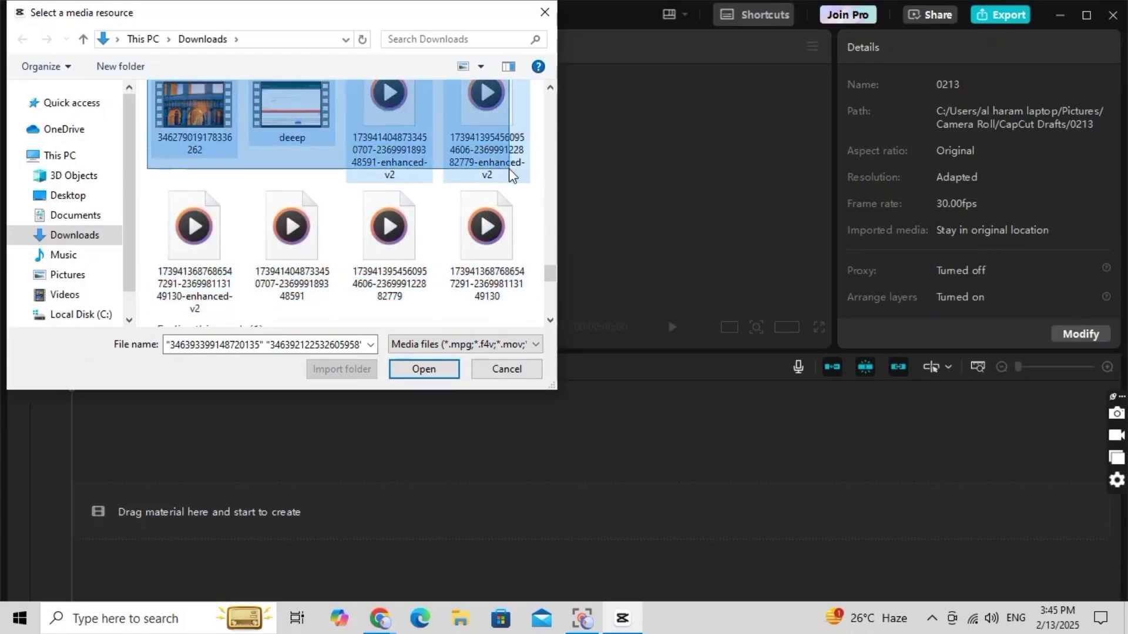
left_click_drag(510, 174, 177, 253)
left_click(424, 368)
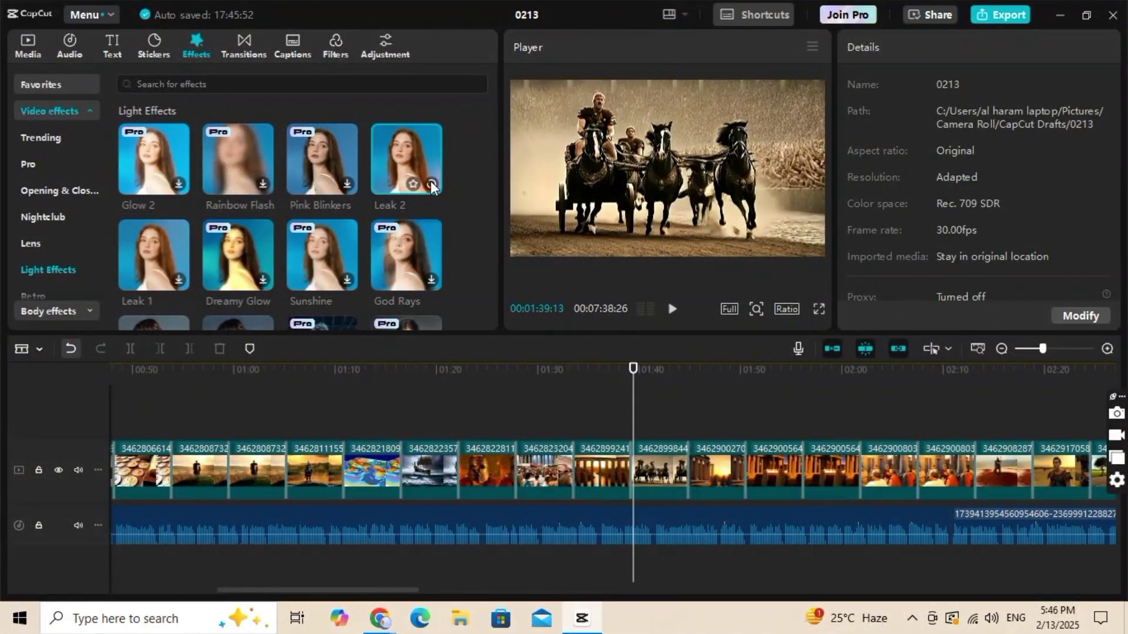
Add the Leak 2 light effect and stretch it across the whole video.
left_click(432, 185)
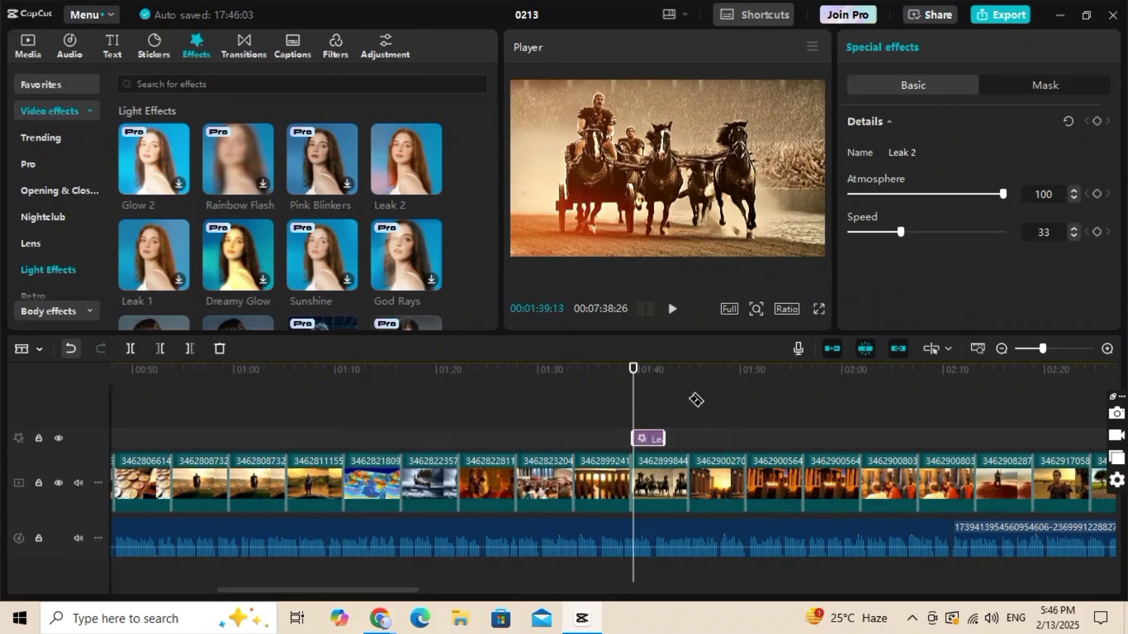
left_click(690, 398)
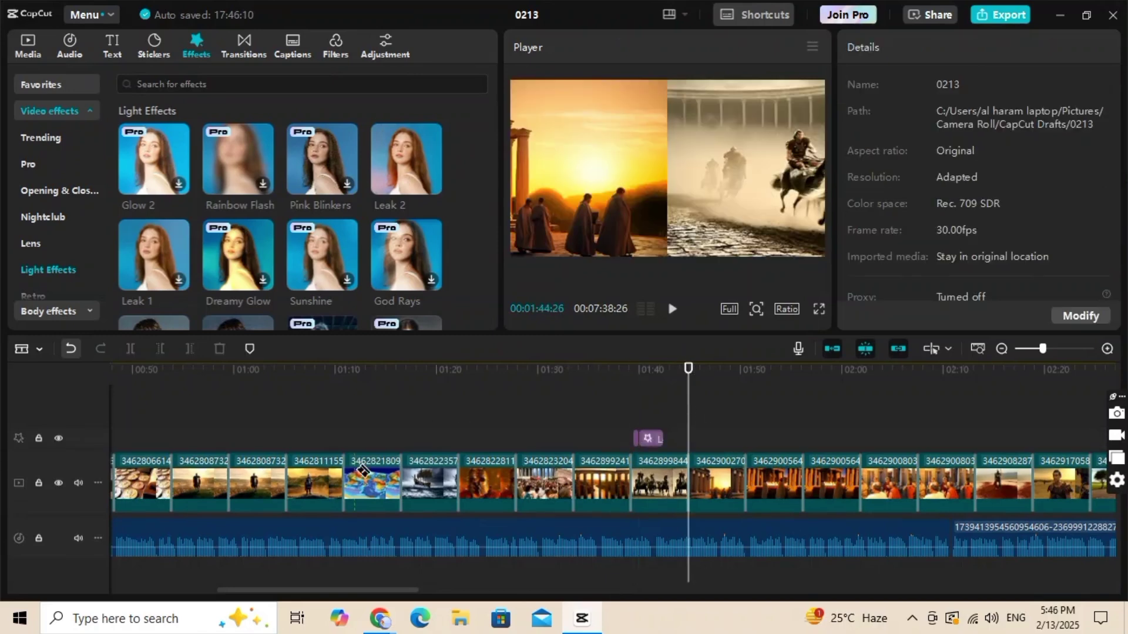
left_click(29, 347)
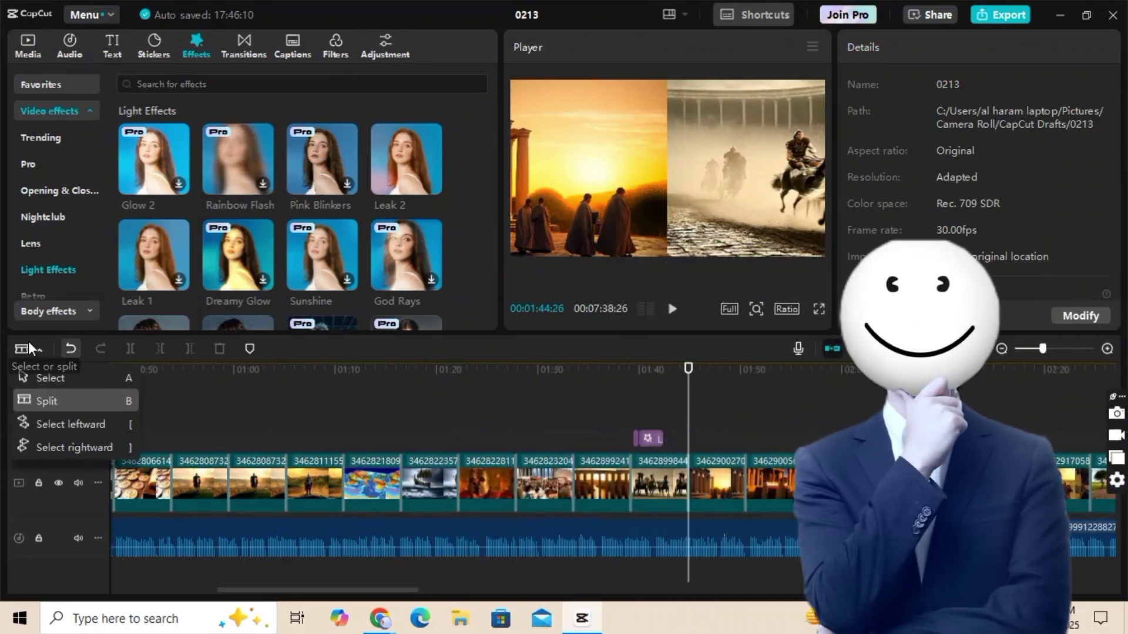
left_click(60, 376)
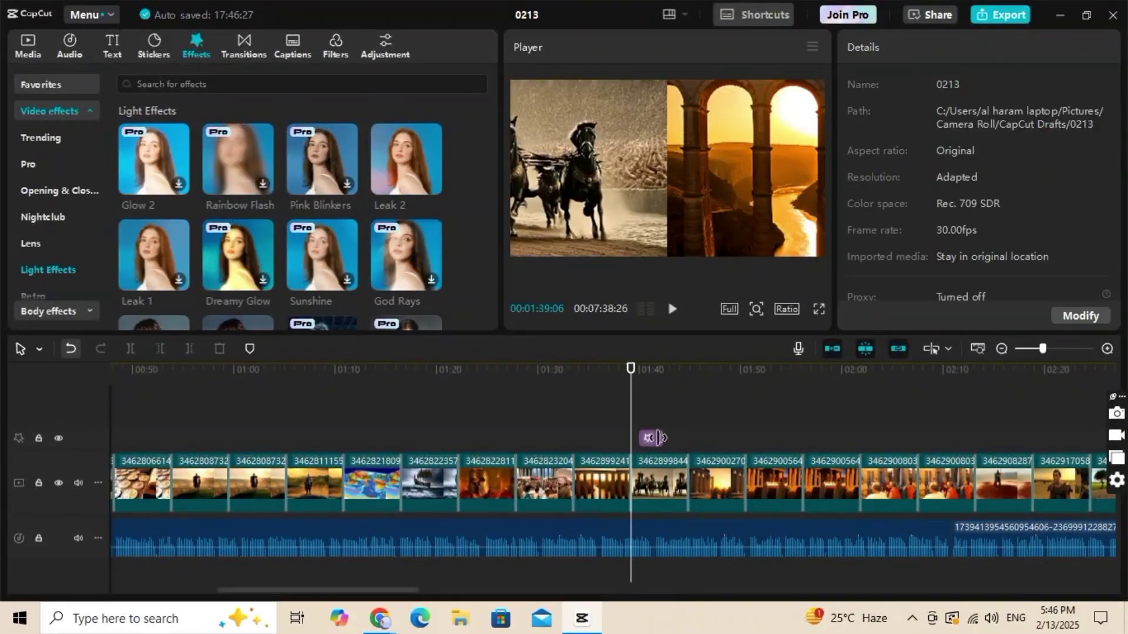
left_click_drag(659, 436, 399, 438)
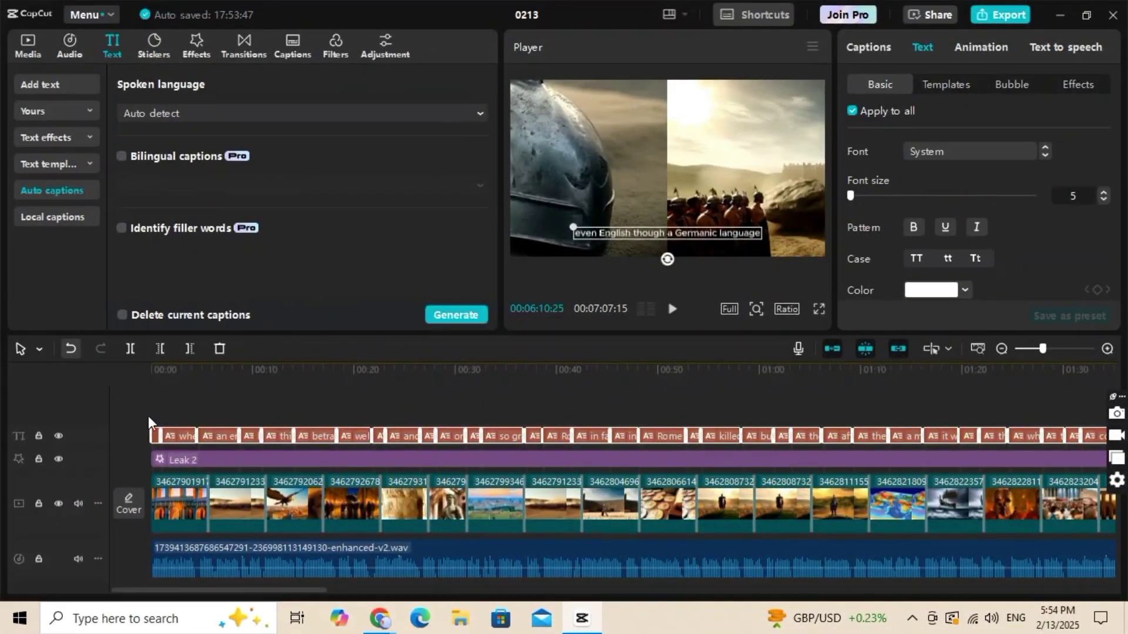
left_click(950, 83)
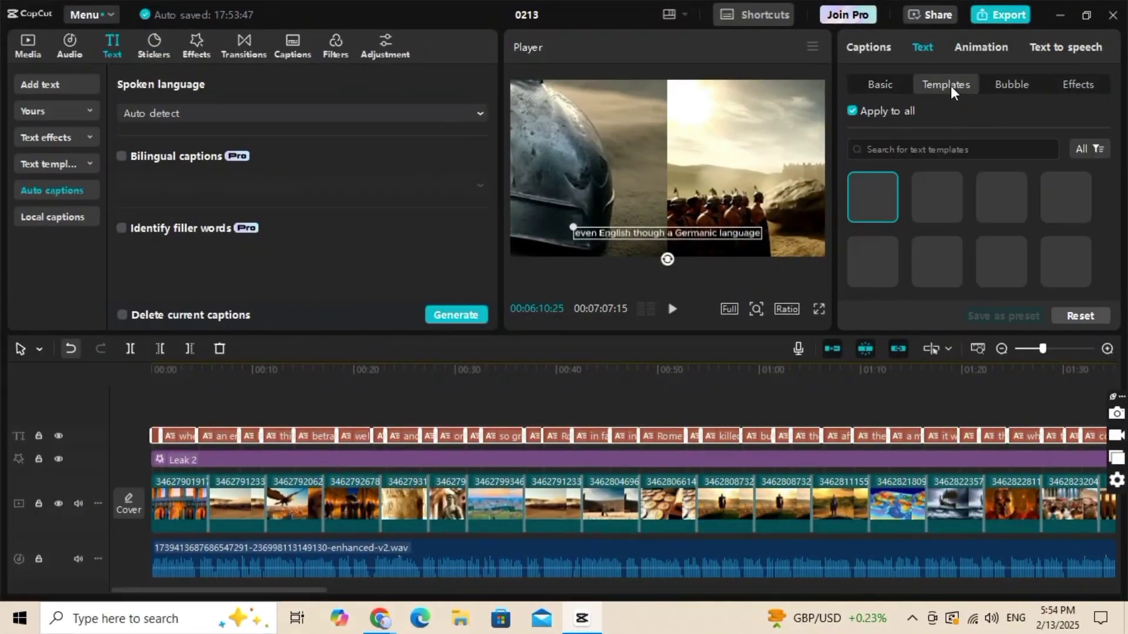
scroll(942, 264, "down", 1)
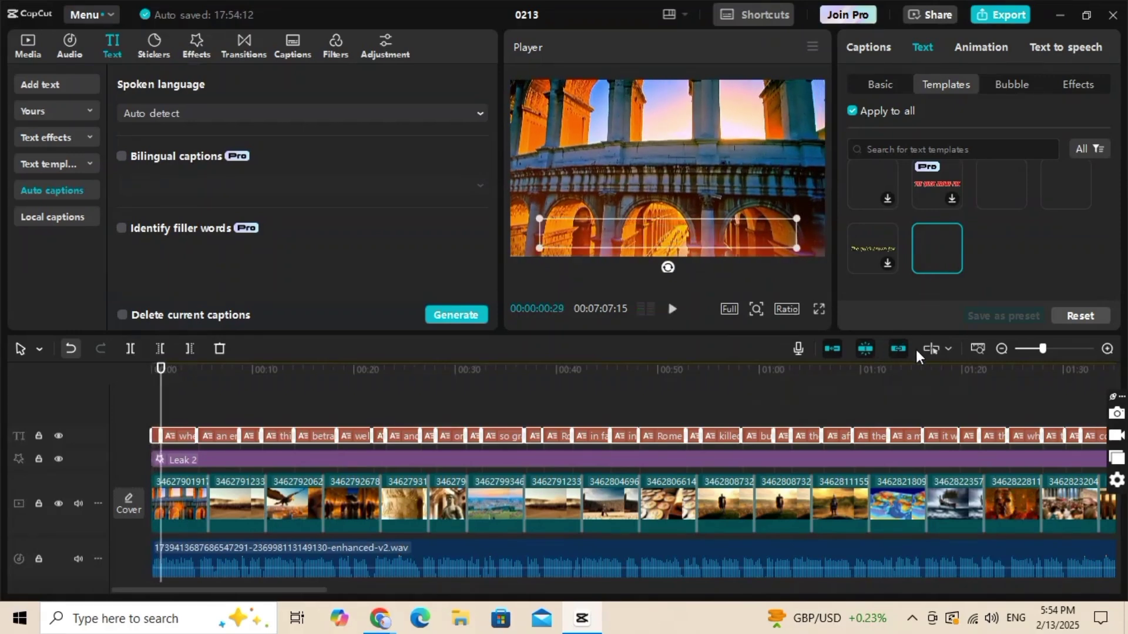
left_click(728, 388)
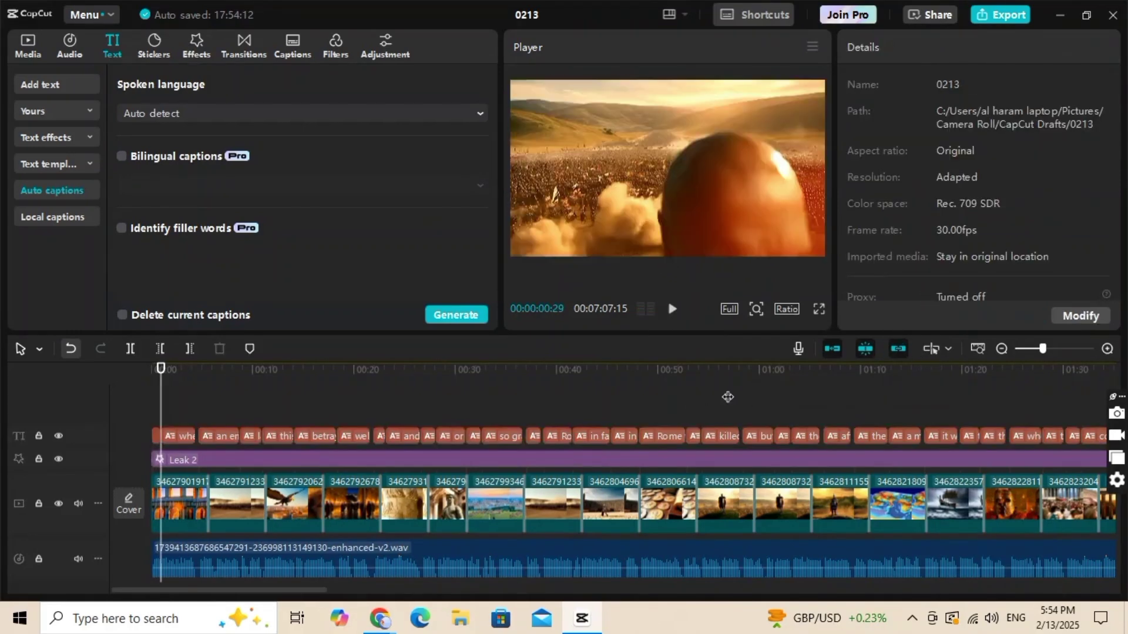
left_click(775, 384)
left_click(618, 383)
left_click(651, 383)
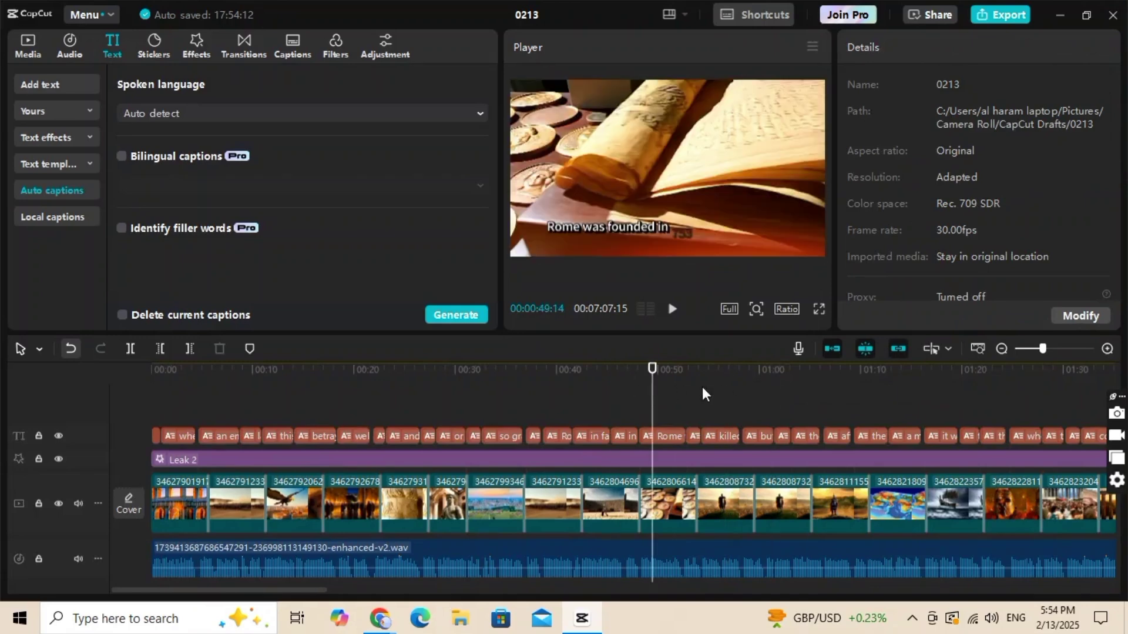
left_click(697, 383)
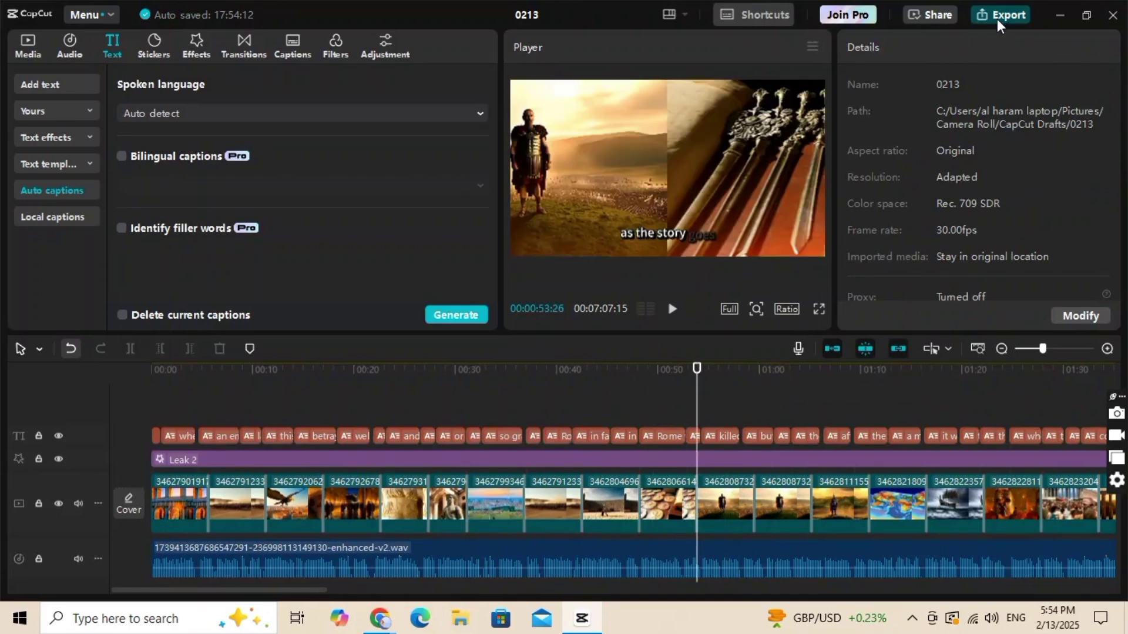